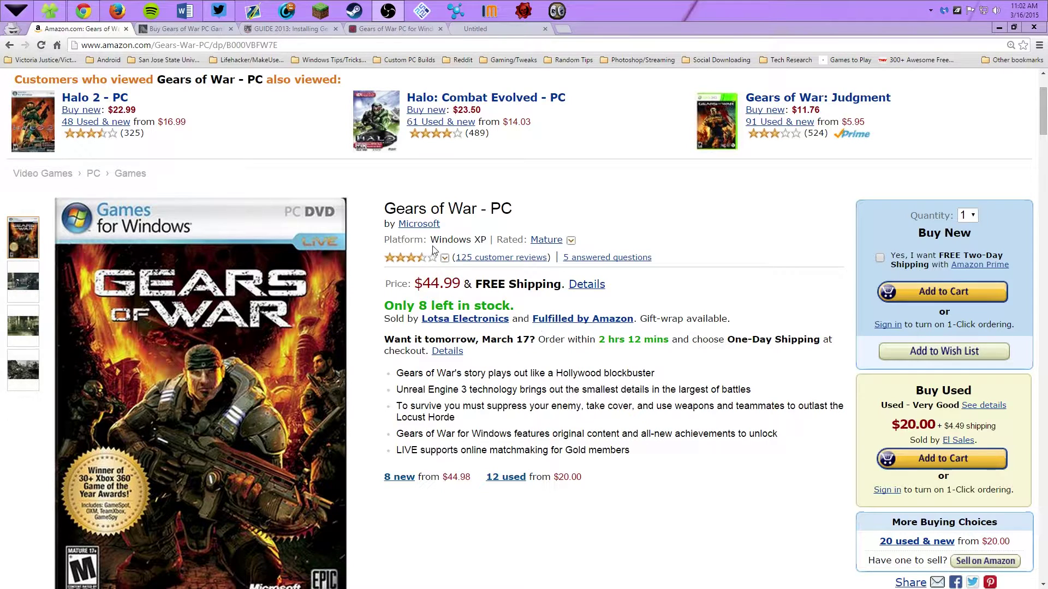
Highlight 'Windows XP' beside Platform on the Amazon page, then go to the Gaming Dragons store tab.
drag(444, 240, 488, 240)
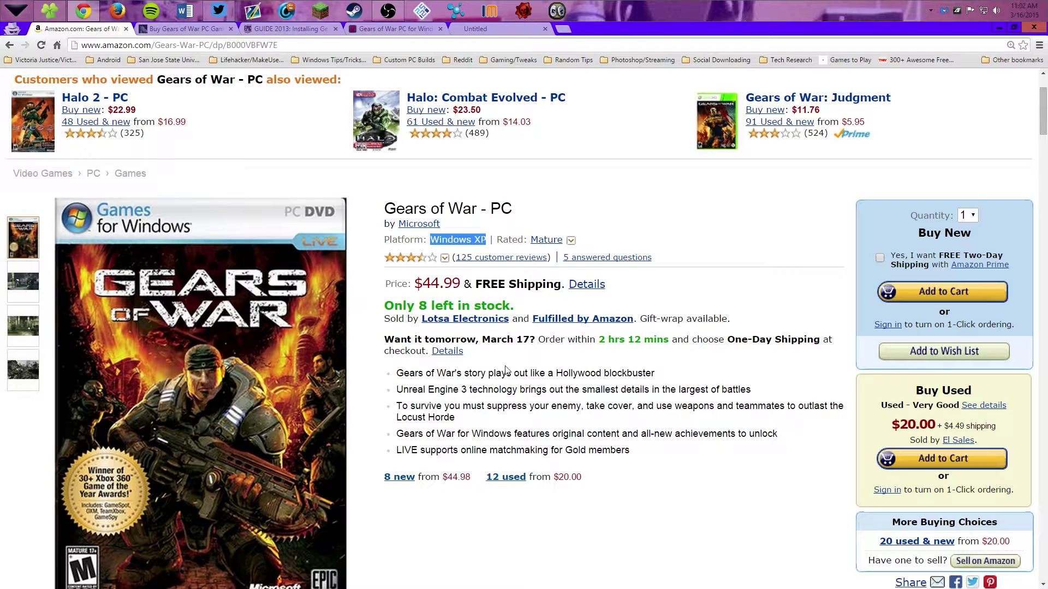
scroll(504, 371, down, 1)
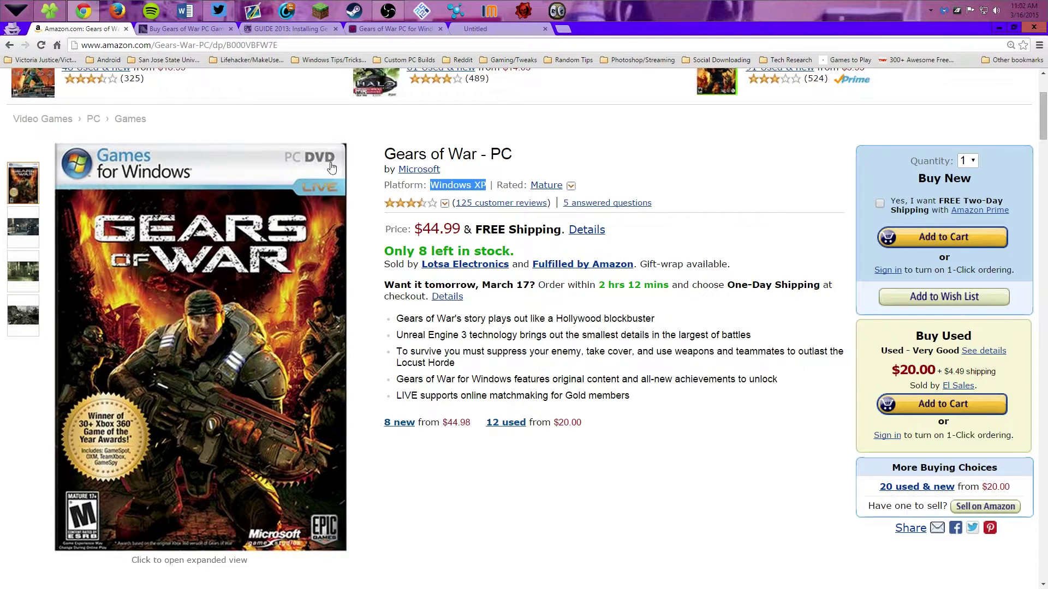
click(176, 28)
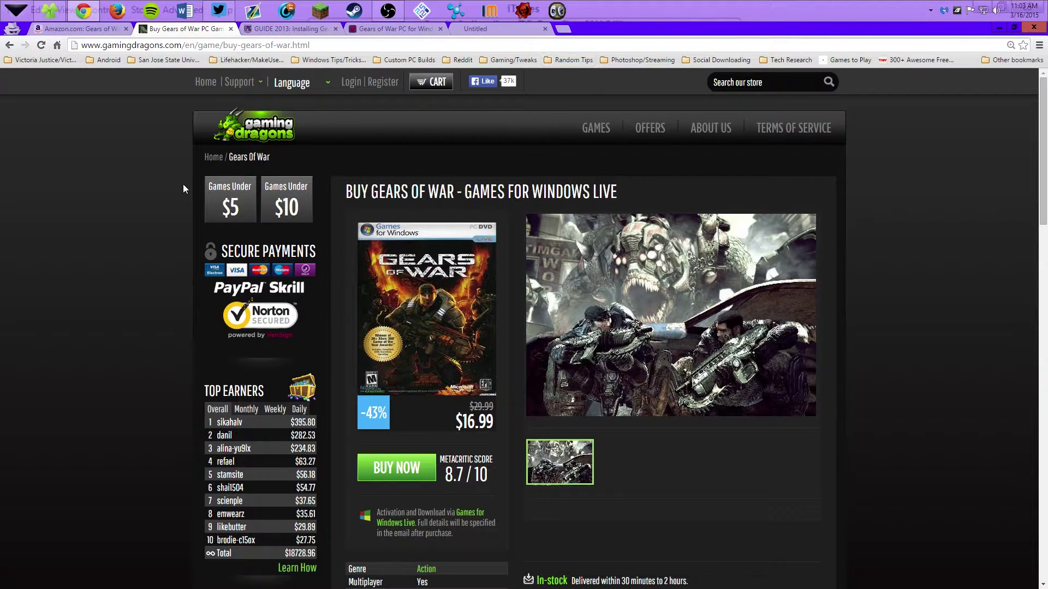
Launch CCleaner via 'ccl' and select Gears of War (7.31 GB) in Tools > Uninstall.
key(super)
text(ccl)
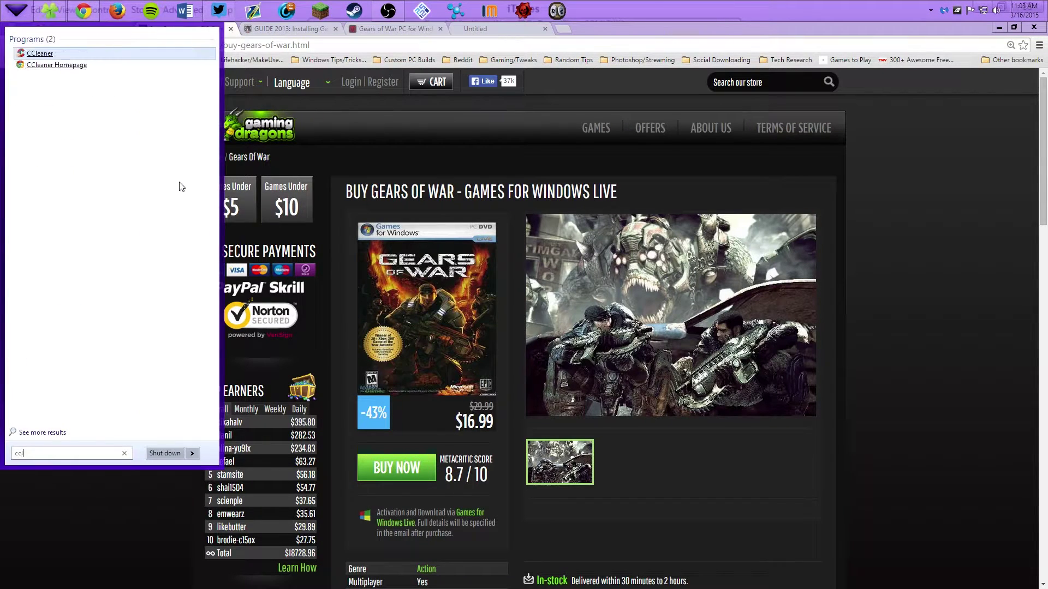
key(Return)
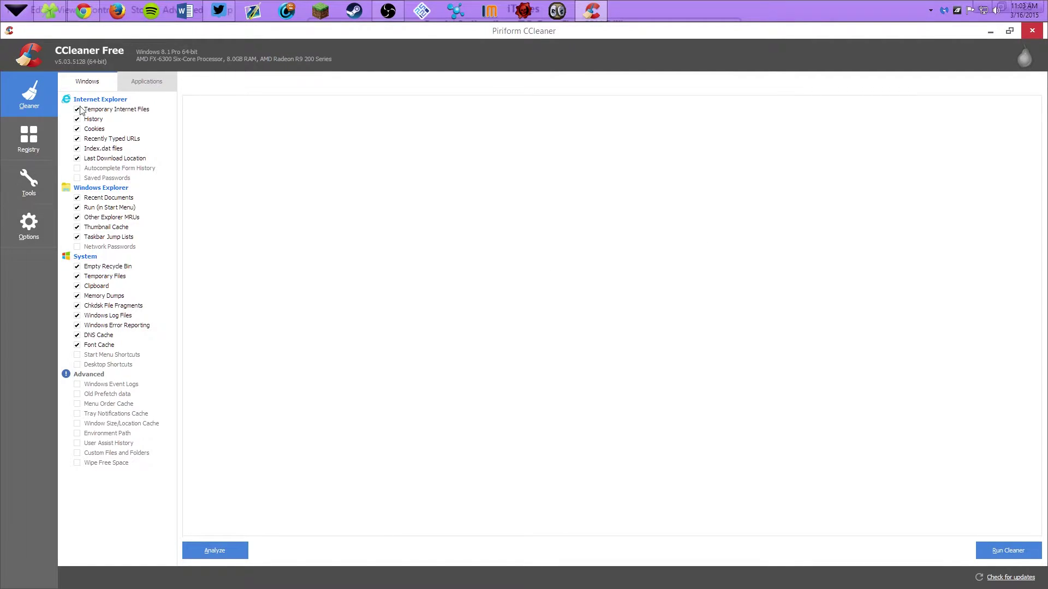
click(28, 139)
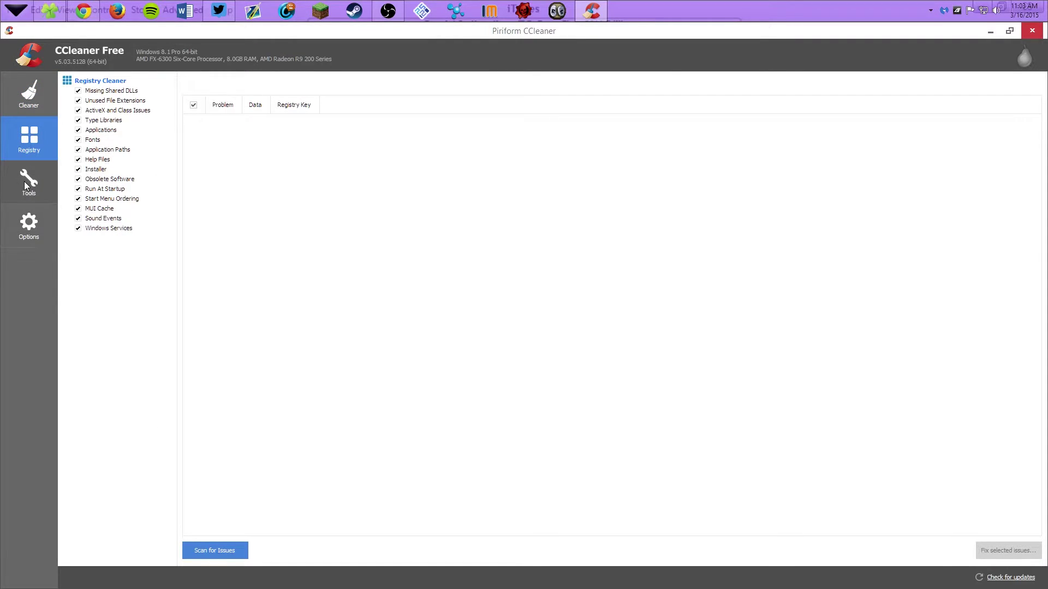
click(18, 180)
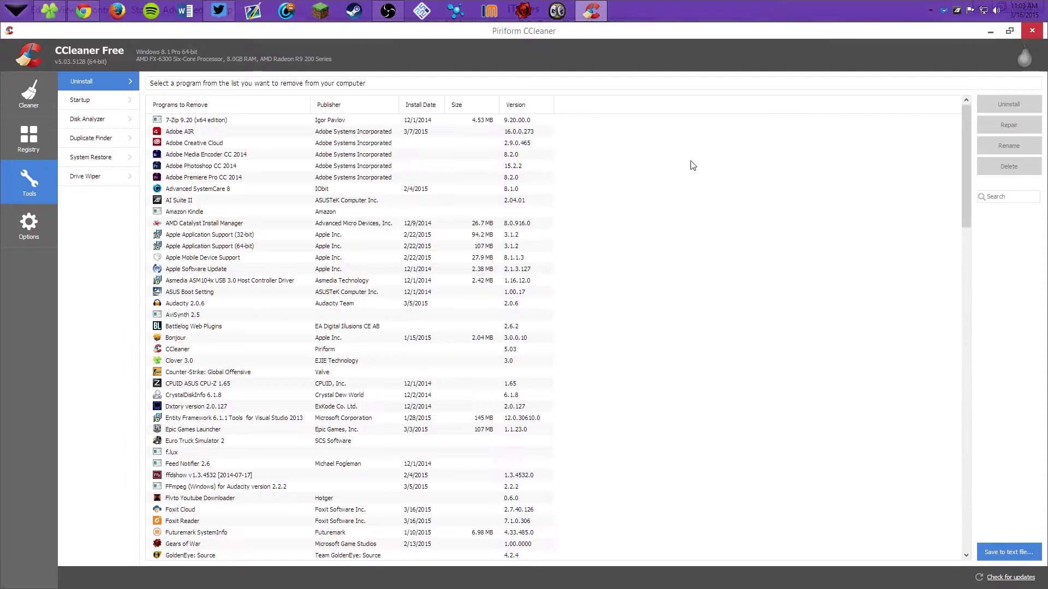
scroll(210, 304, down, 7)
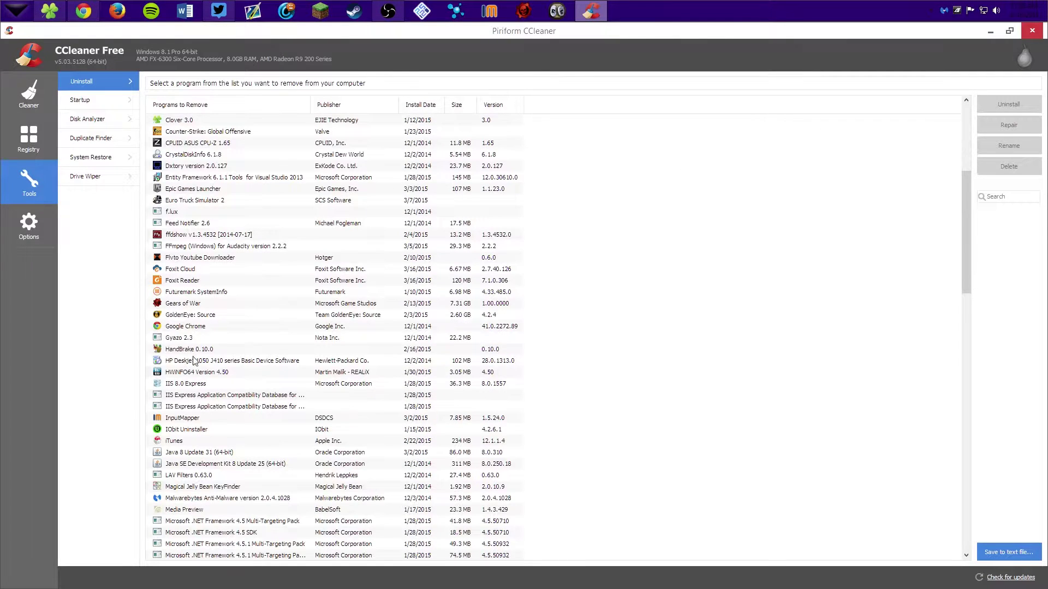
click(184, 304)
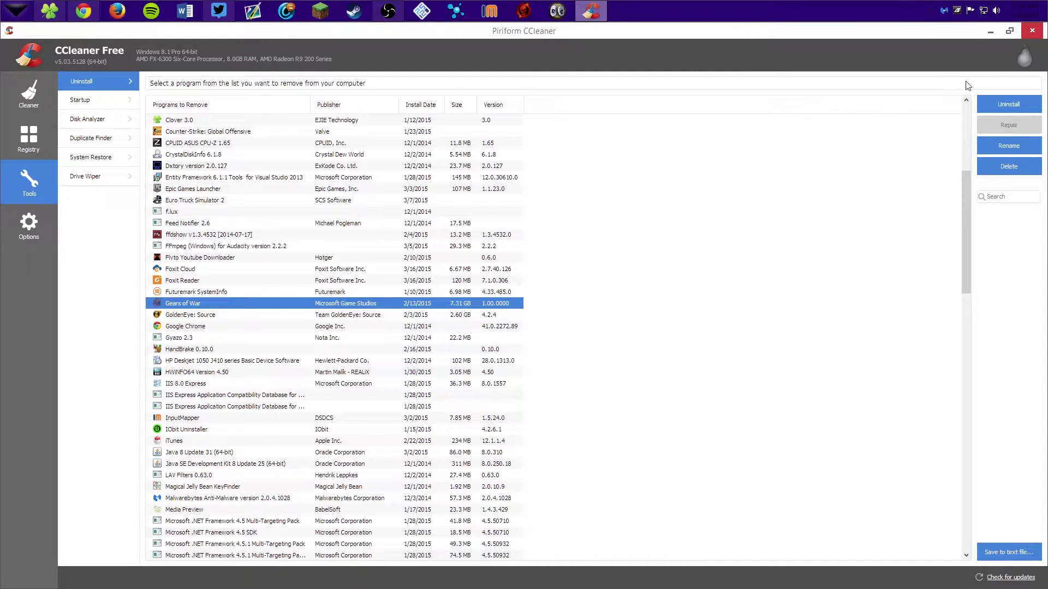
Close CCleaner and cycle through the Amazon, Gaming Dragons and guide tabs to the forum thread.
click(1029, 31)
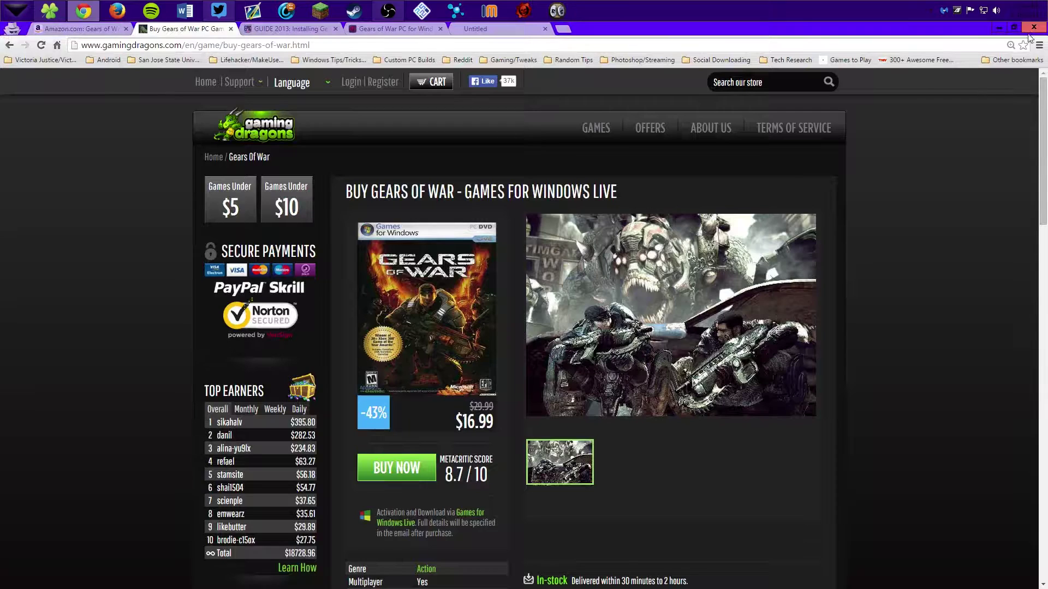
mouse_move(228, 22)
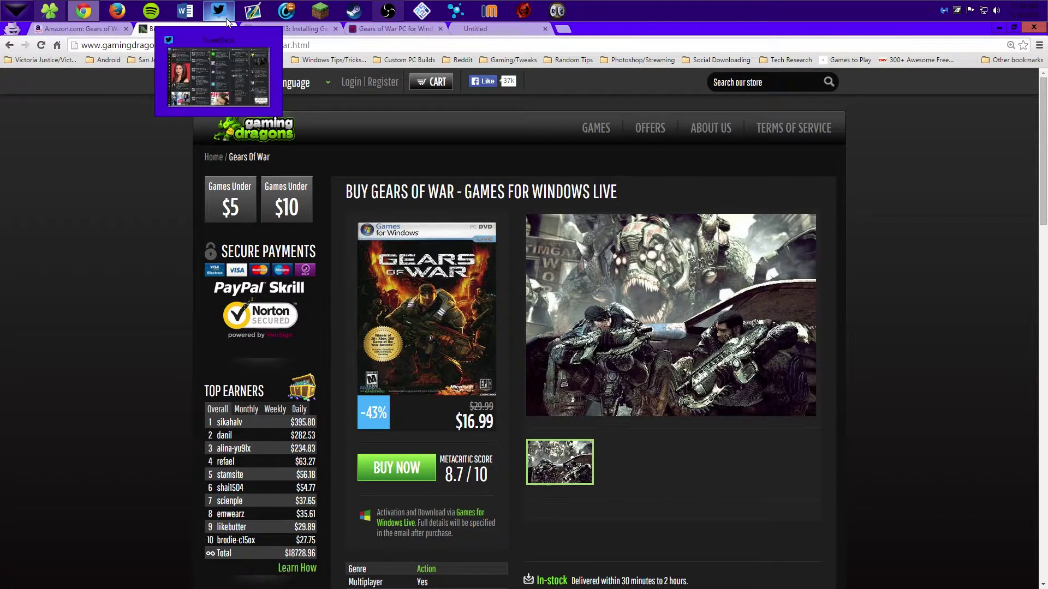
click(80, 27)
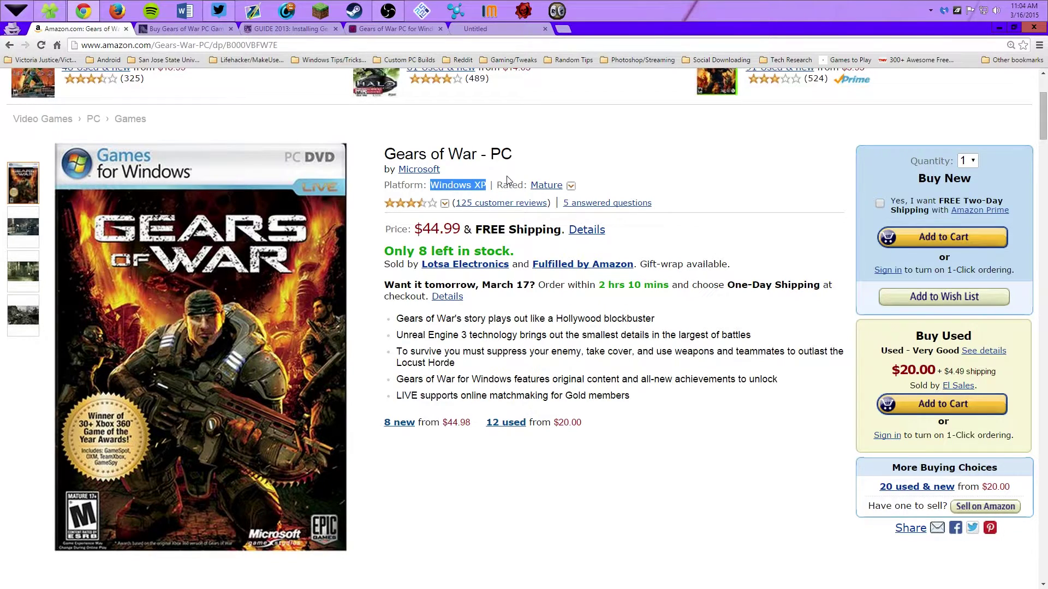
click(182, 29)
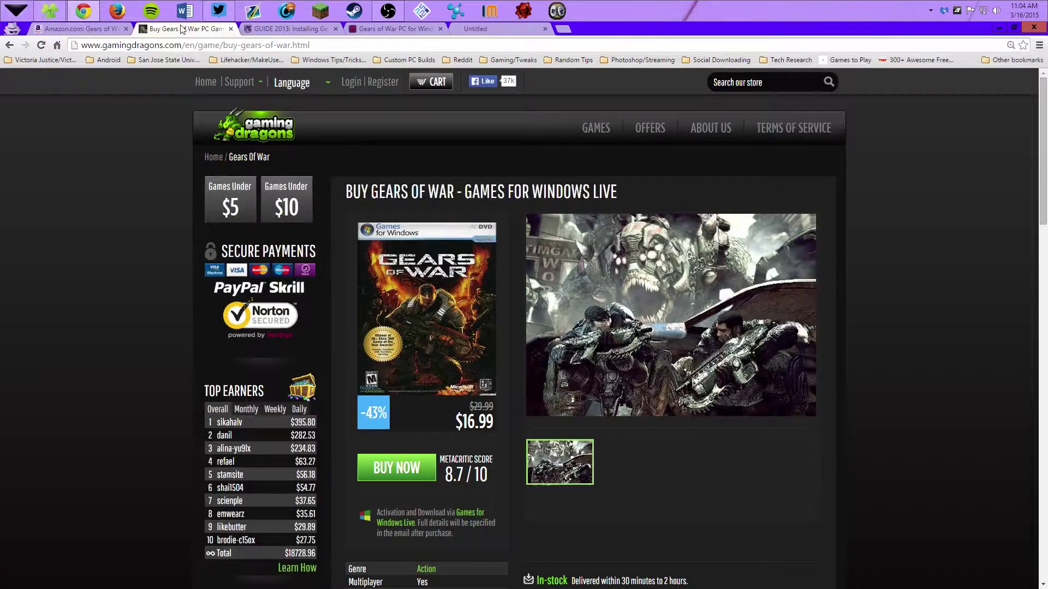
click(329, 30)
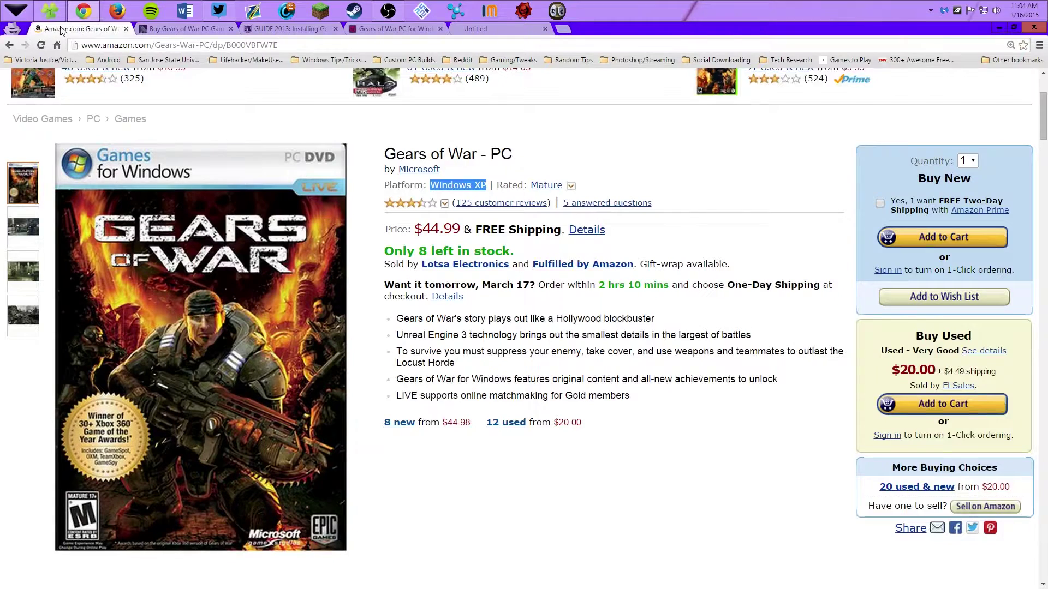
click(63, 31)
click(355, 28)
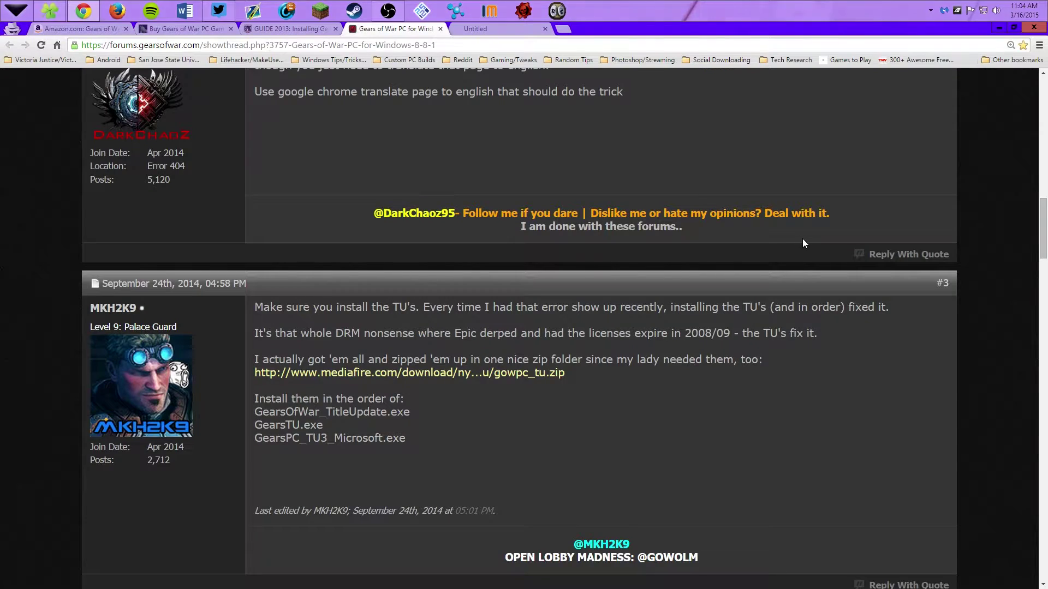
Highlight the full error message in the forum thread's first post, then deselect it.
scroll(719, 247, up, 6)
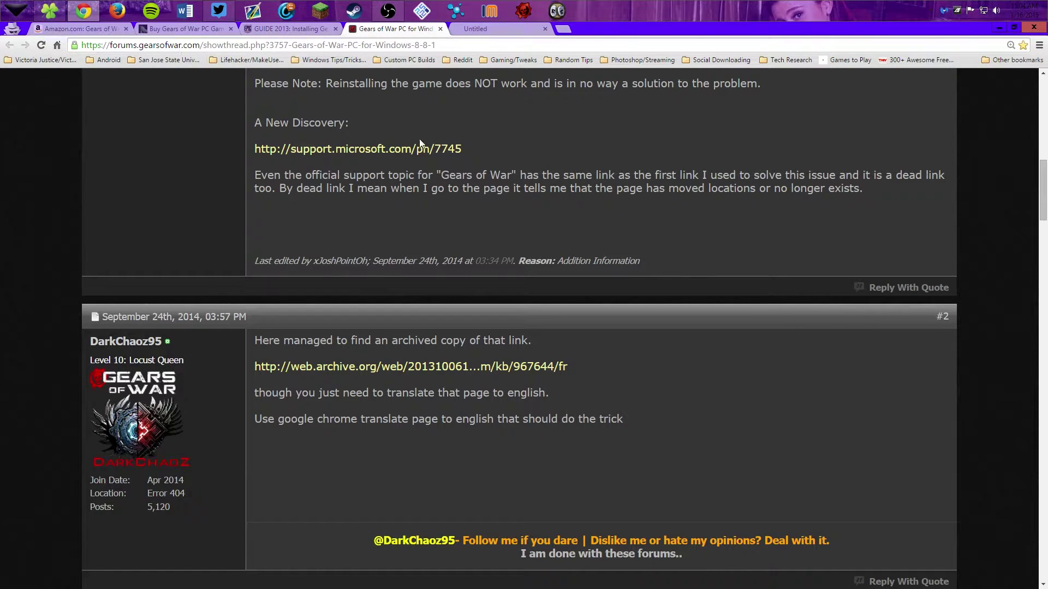
scroll(698, 203, up, 7)
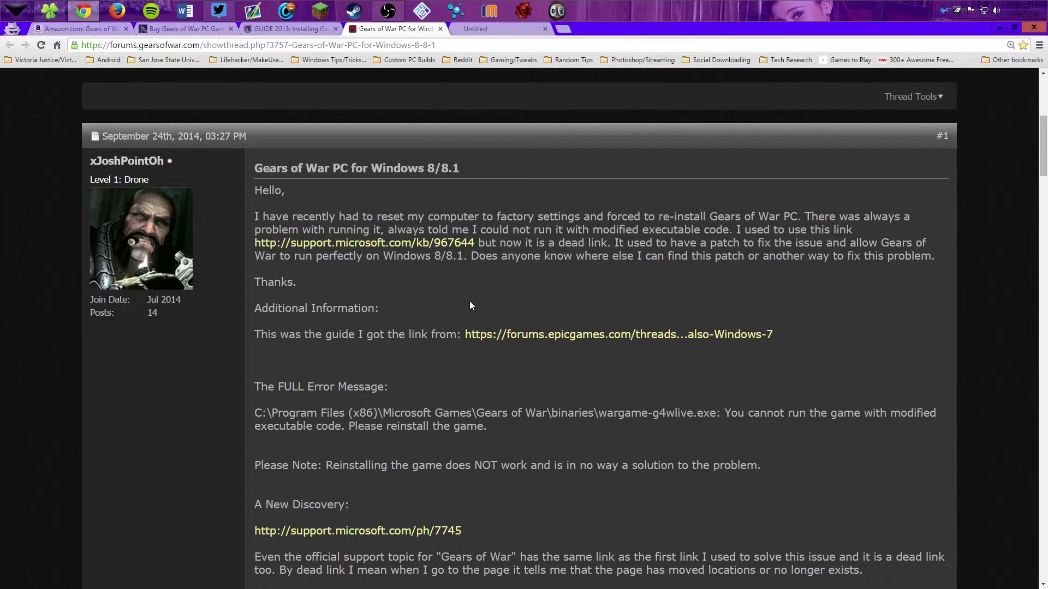
scroll(432, 333, down, 2)
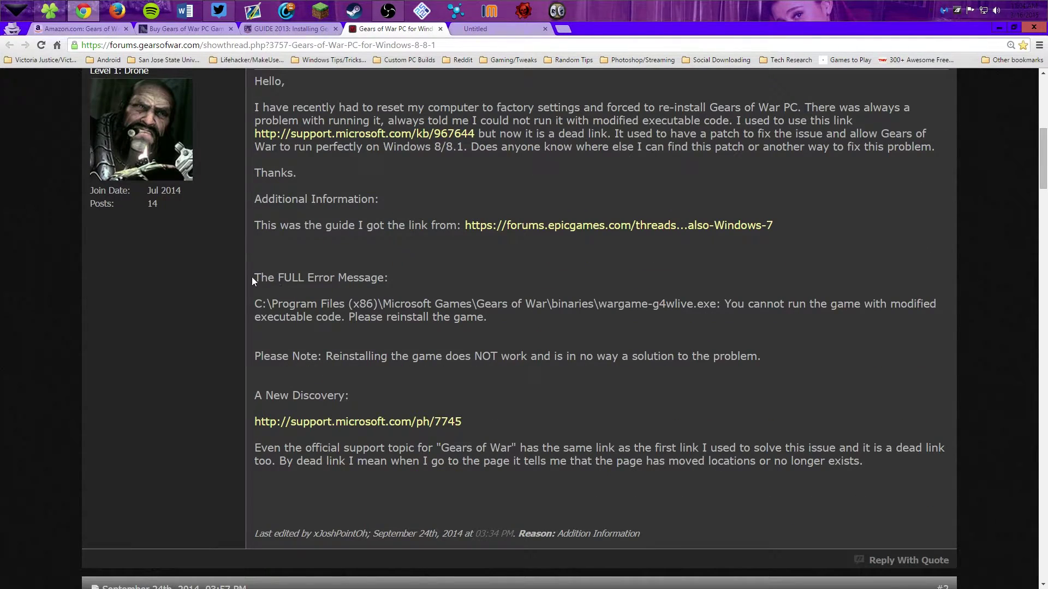
drag(251, 277, 587, 325)
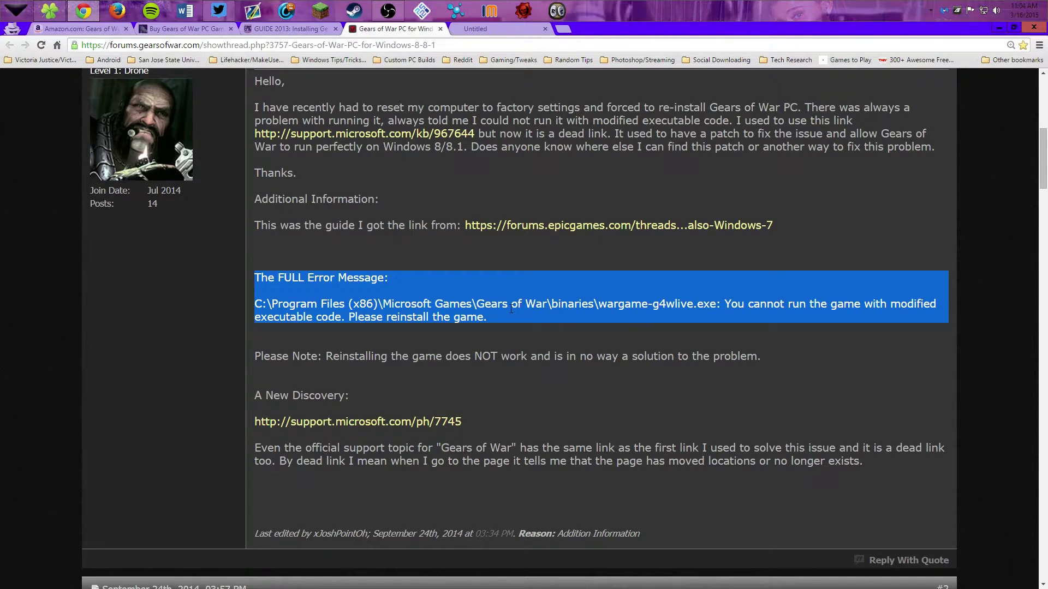
click(605, 365)
Scroll to post #3 and start downloading the gowpc_tu.zip title-update archive.
scroll(587, 372, down, 4)
scroll(475, 365, up, 4)
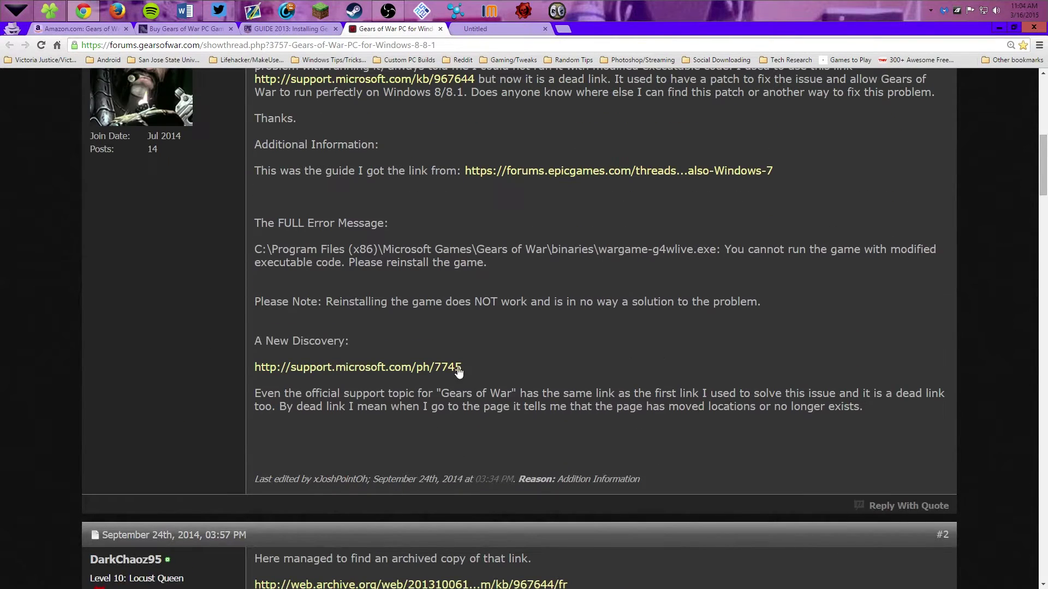
scroll(462, 306, up, 1)
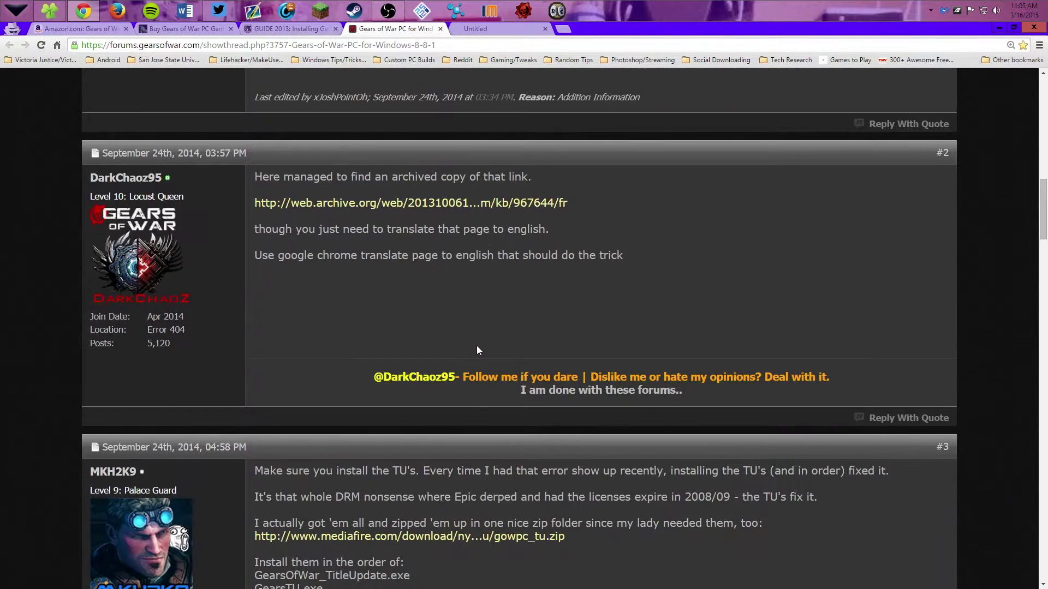
scroll(477, 347, down, 3)
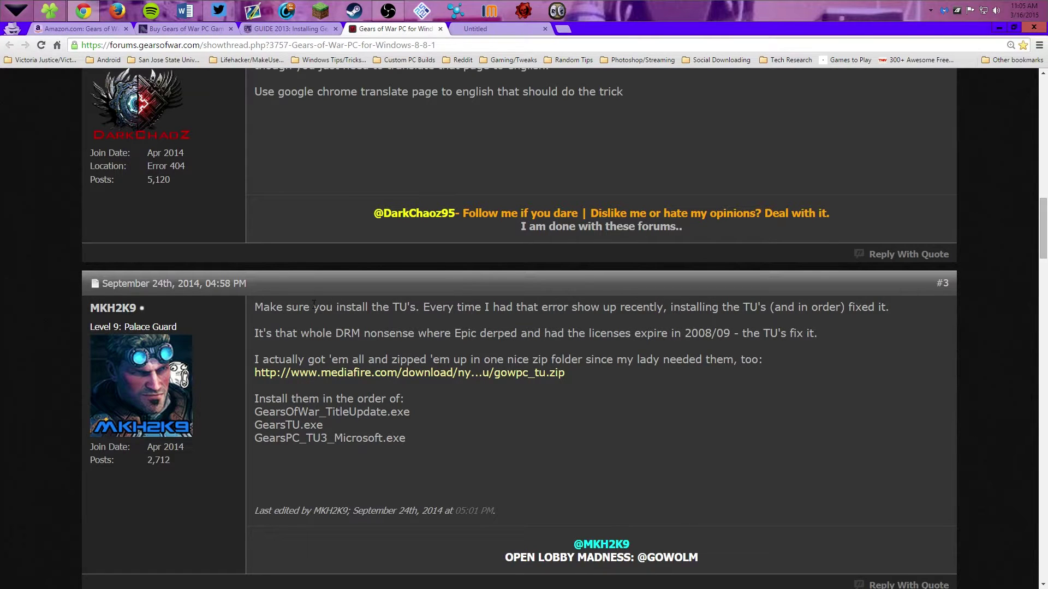
click(502, 375)
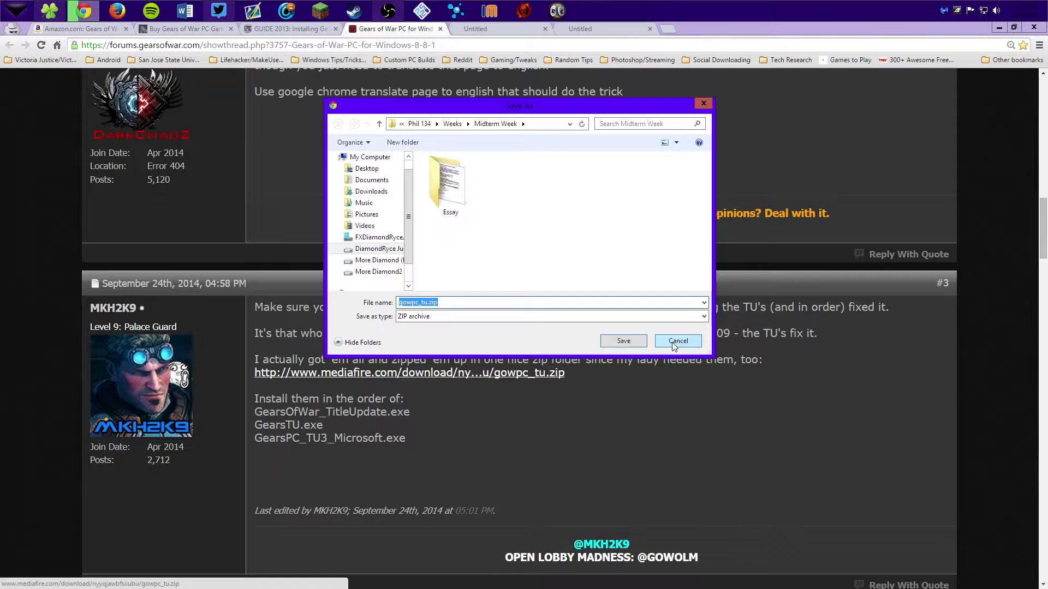
Cancel the gowpc_tu.zip save, close both blank tabs, and highlight the three installer names in order.
click(672, 343)
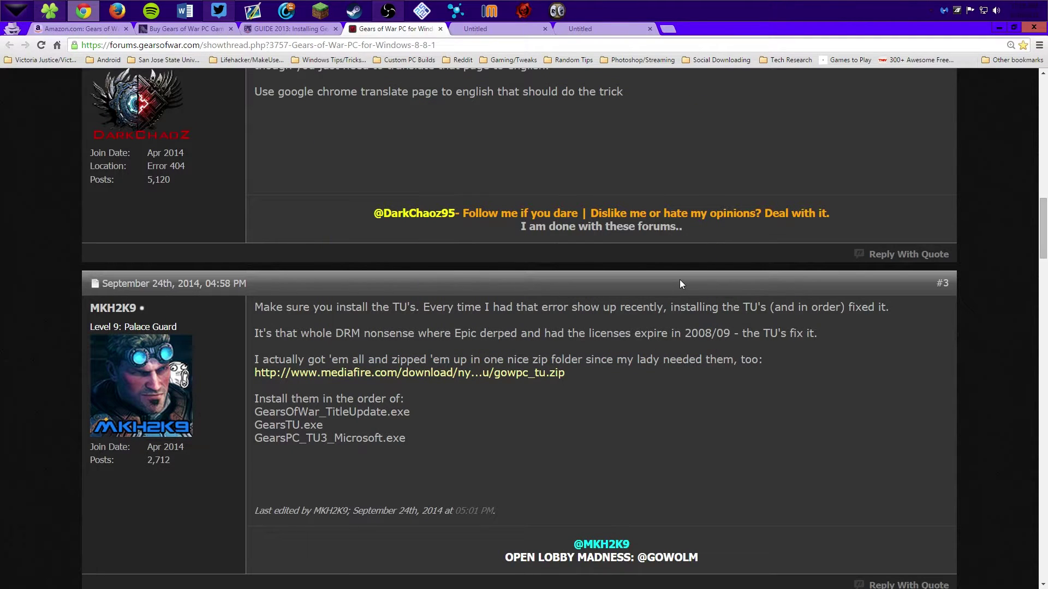
click(545, 29)
click(545, 28)
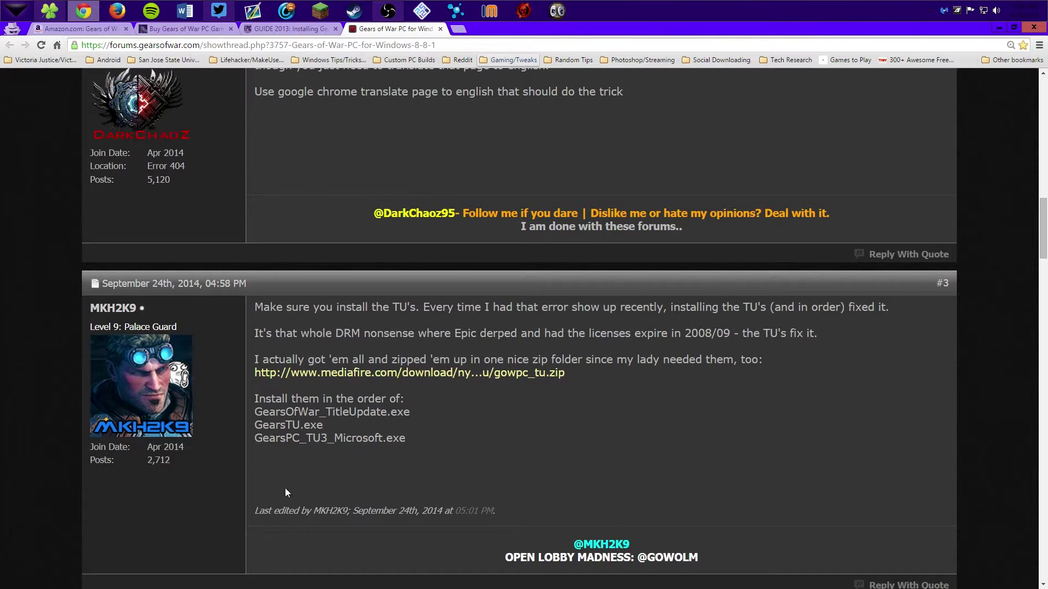
drag(256, 414, 422, 447)
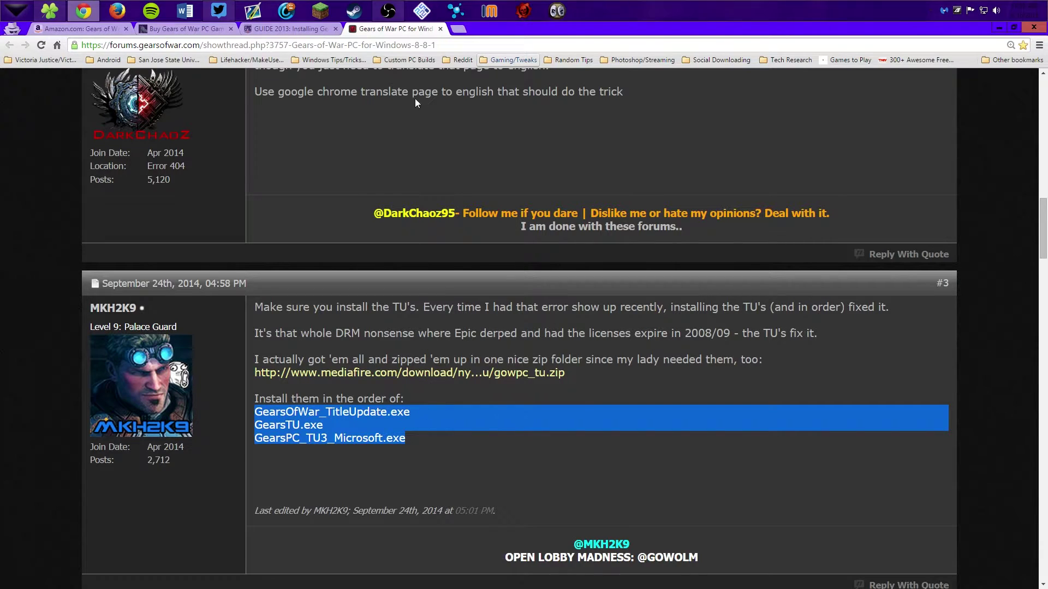
click(459, 29)
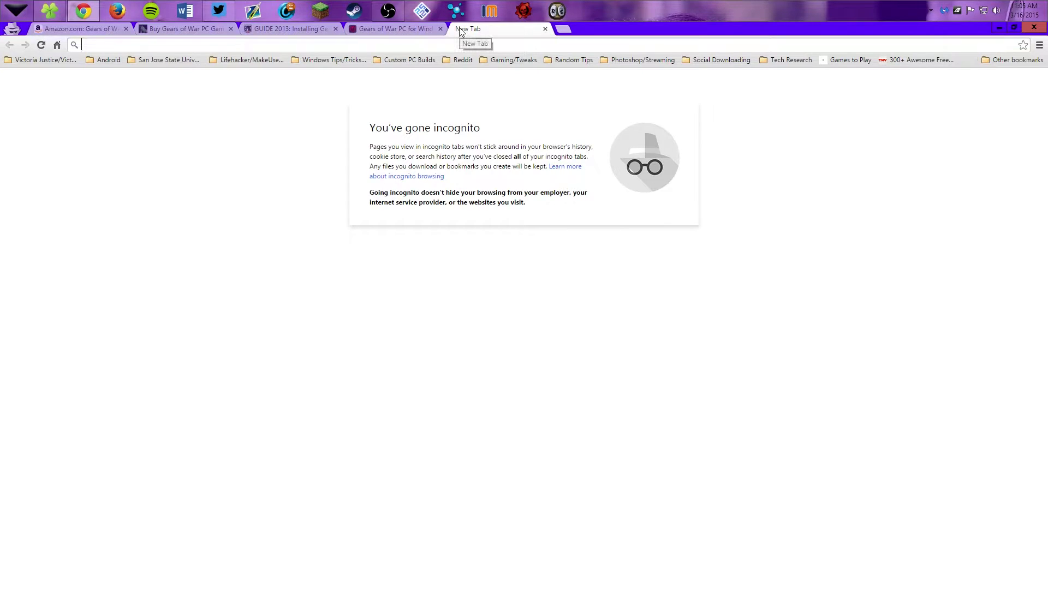
Search 'games for live client', view and close the xbox.com download page, then bring up the title-updates folder.
text(games for)
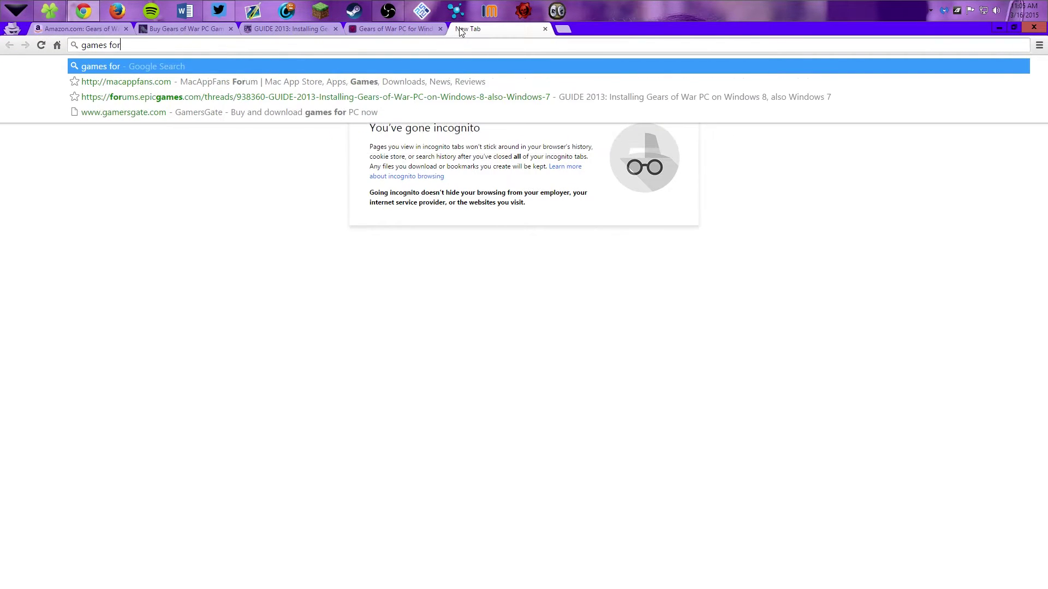
text( live client)
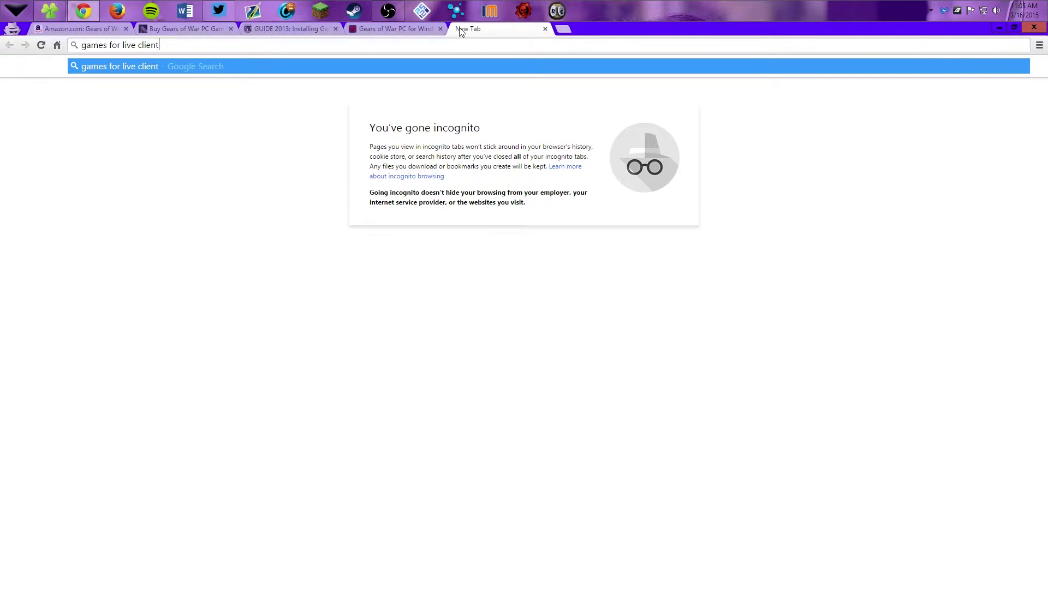
key(Return)
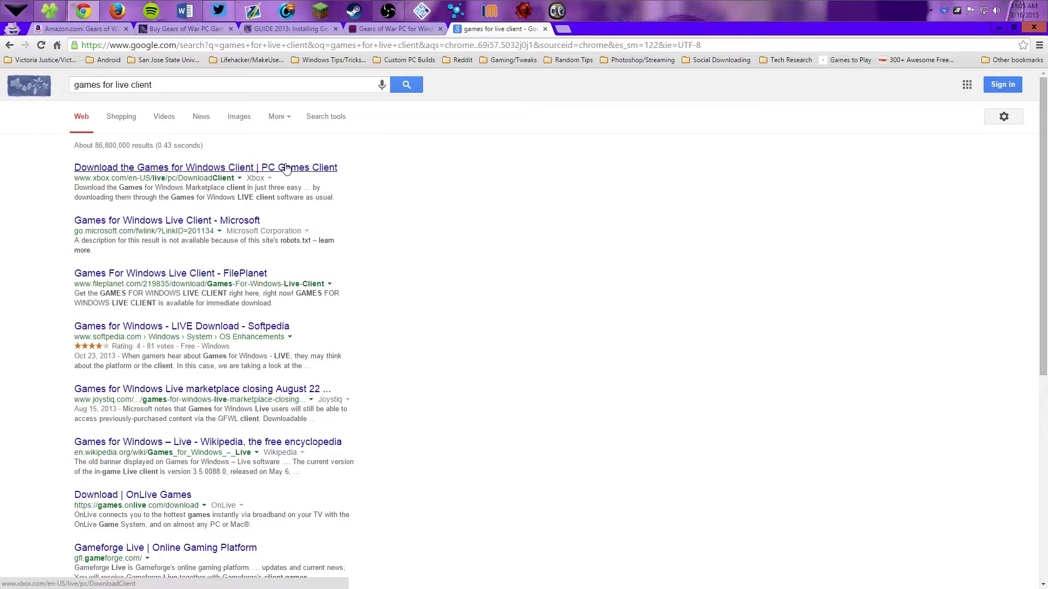
click(244, 169)
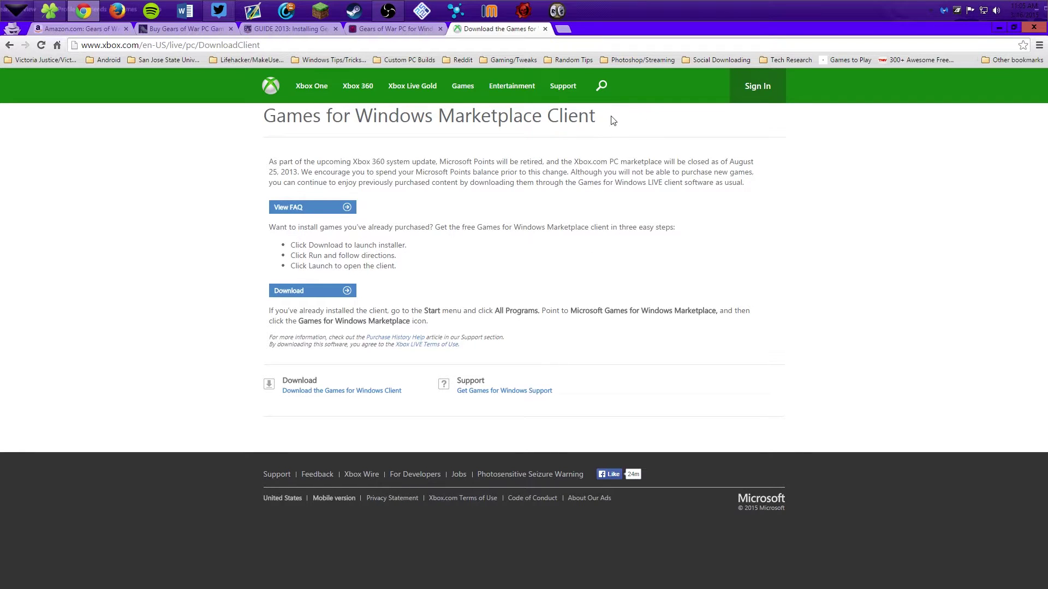
mouse_move(495, 90)
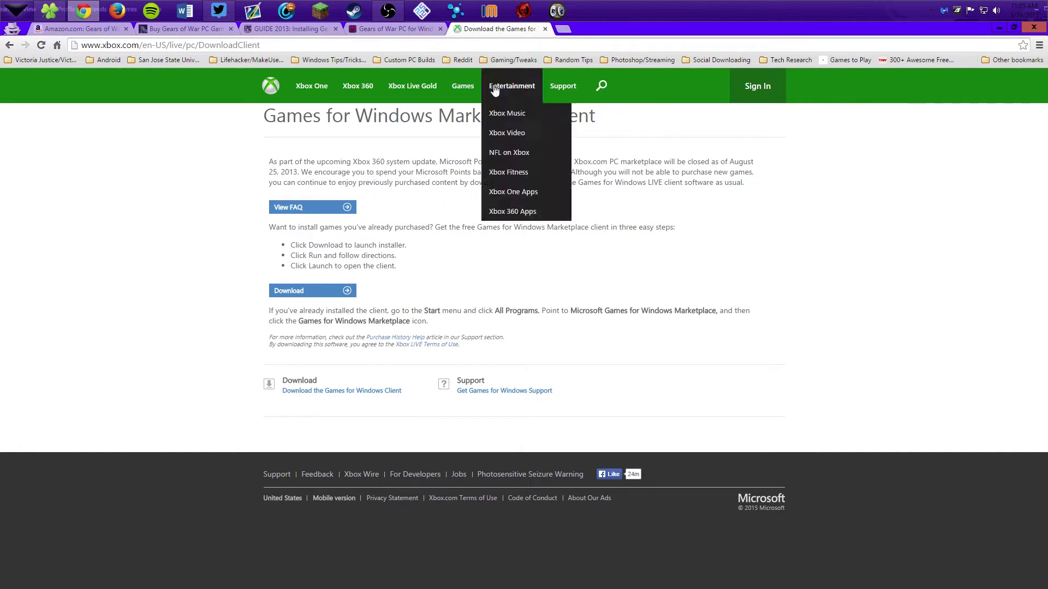
click(545, 28)
click(424, 440)
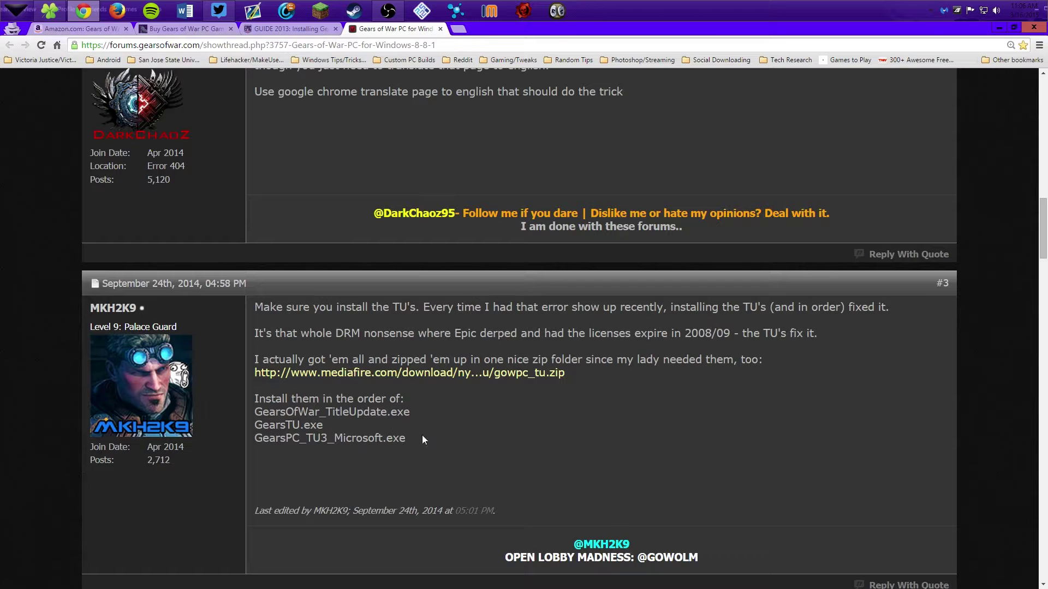
click(49, 10)
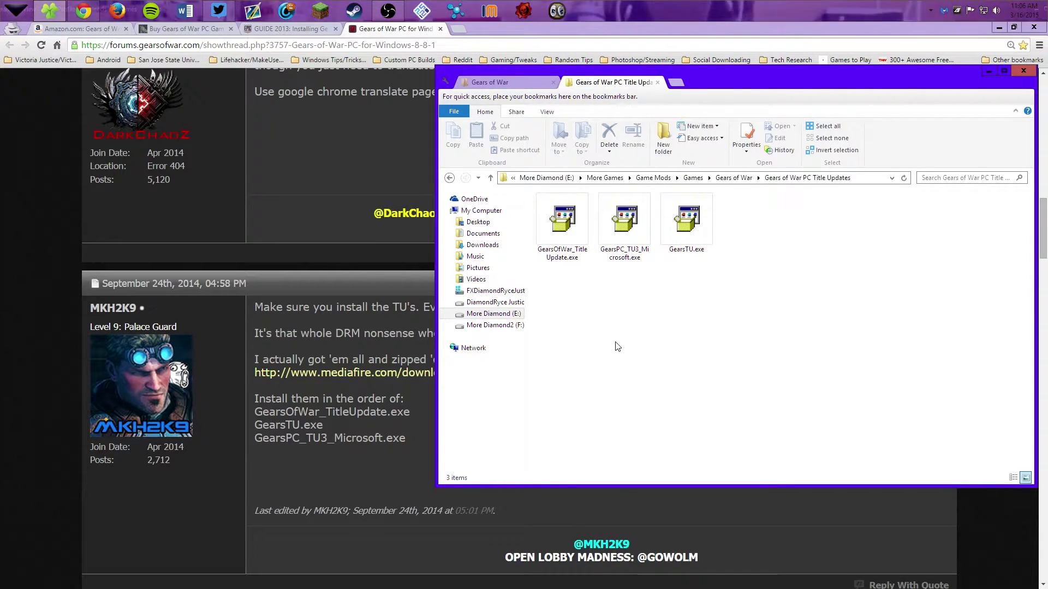
Reposition the Title Updates folder window and select all three title-update installers.
drag(697, 73, 848, 74)
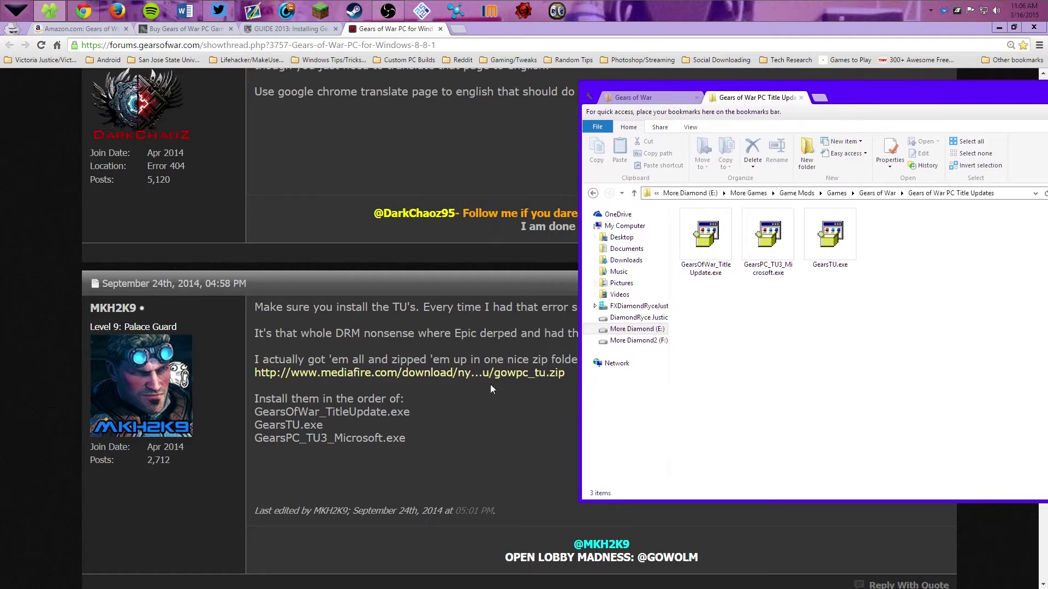
click(538, 397)
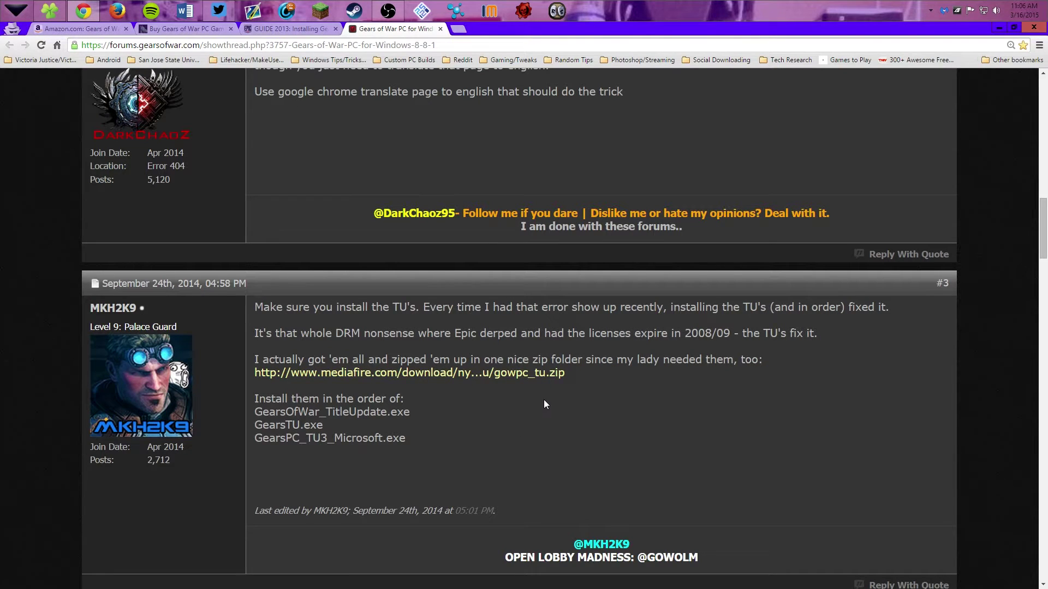
click(49, 10)
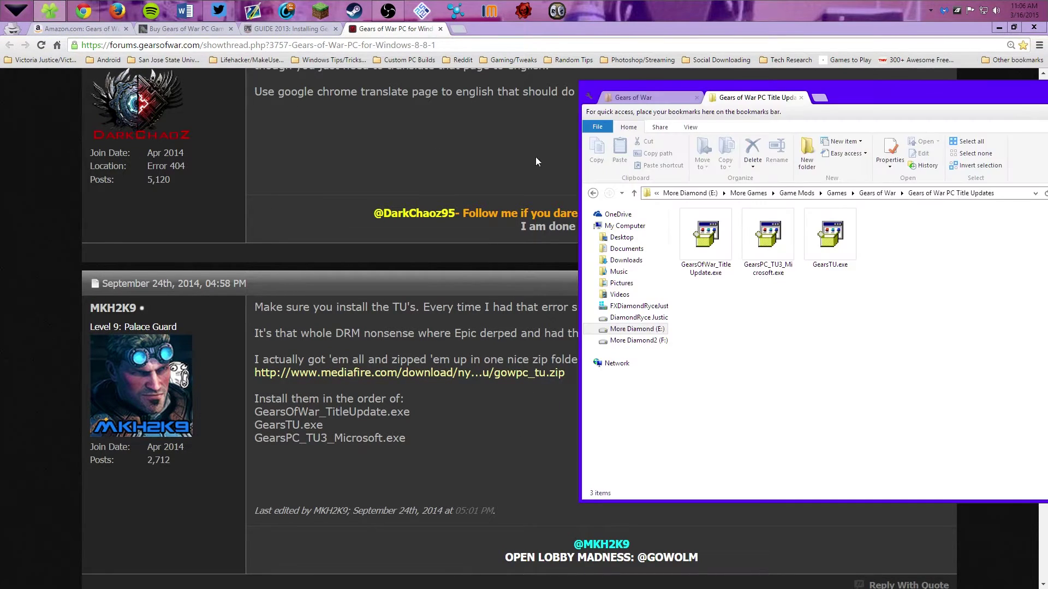
drag(864, 98, 706, 81)
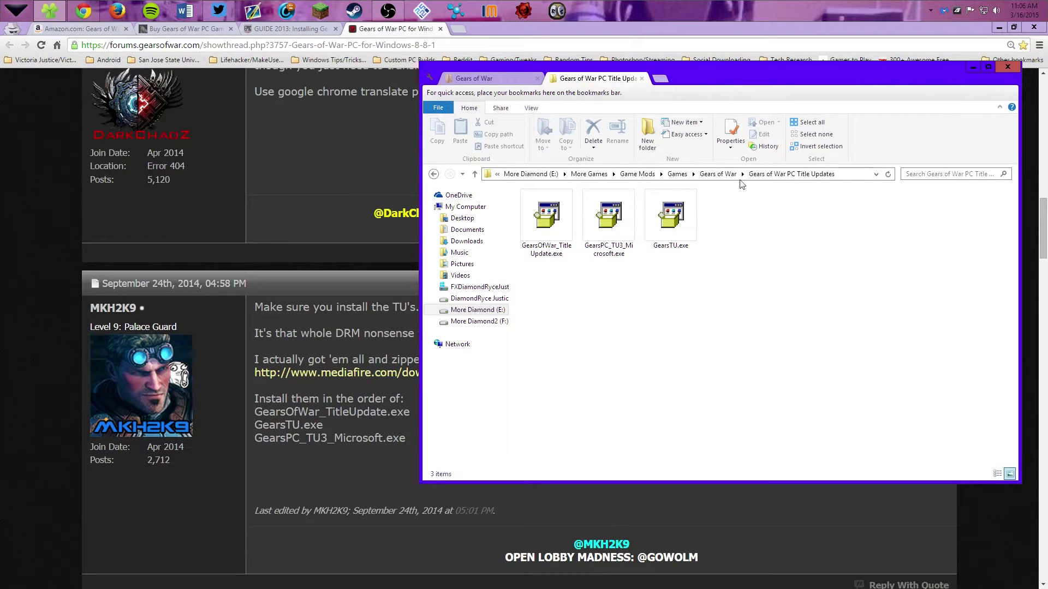
drag(827, 399, 577, 274)
Glance at the Gears of War video folder, return to Title Updates, and bring the forum thread forward.
drag(735, 78, 797, 73)
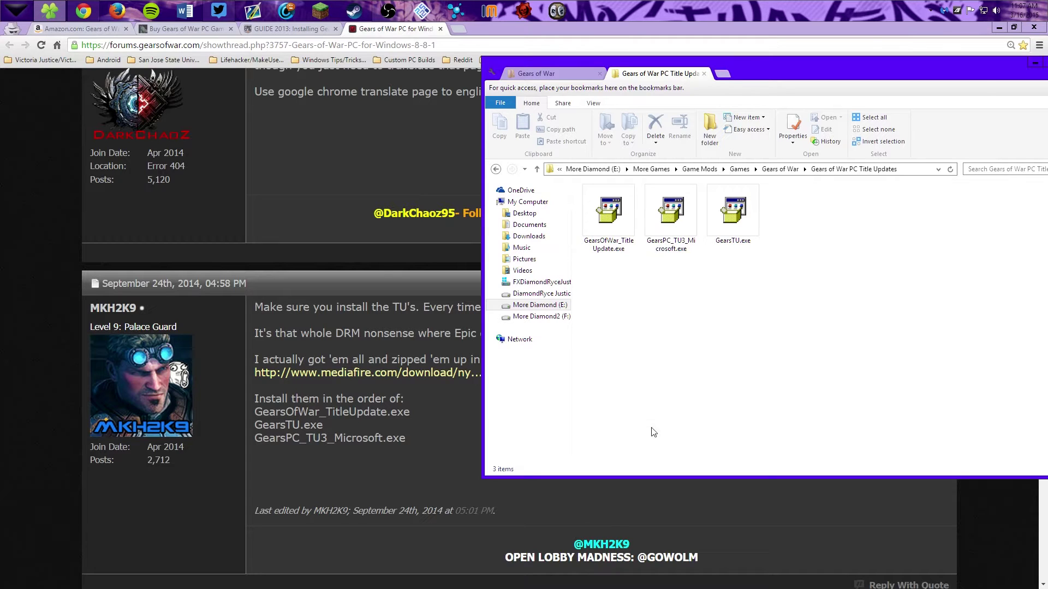
click(551, 73)
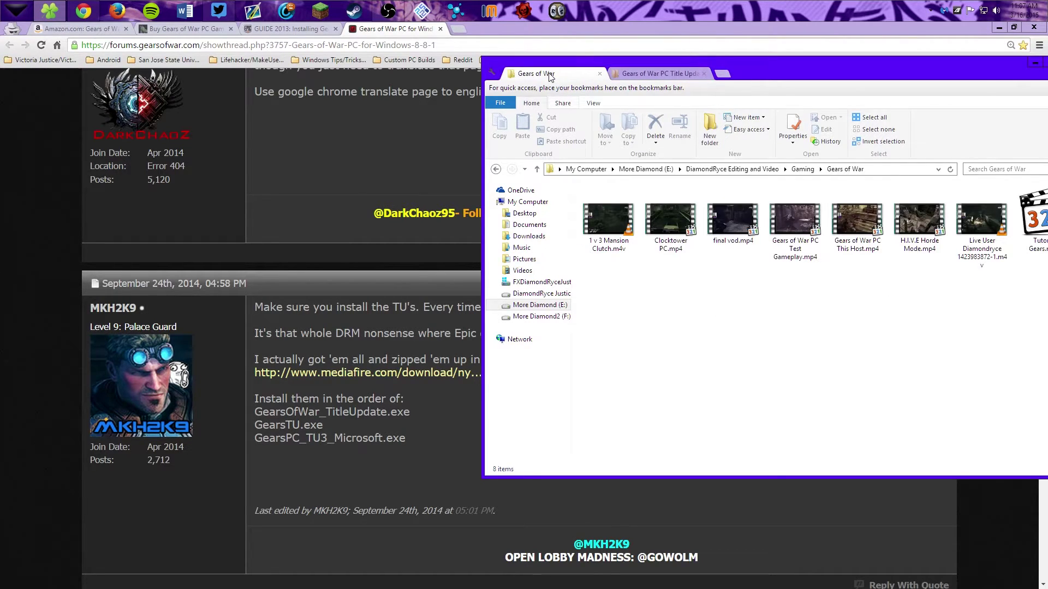
click(652, 76)
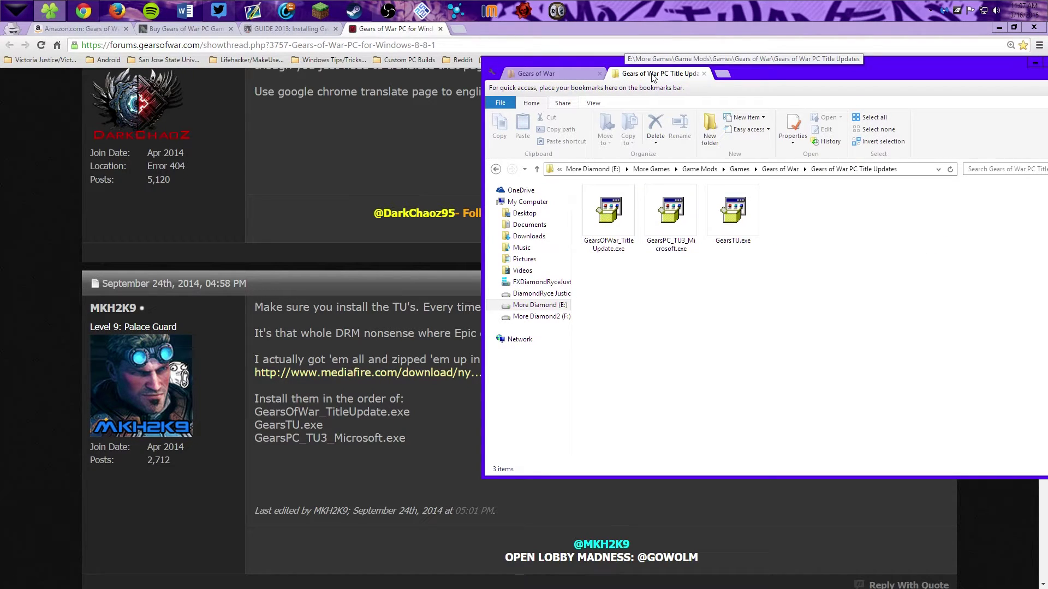
click(359, 164)
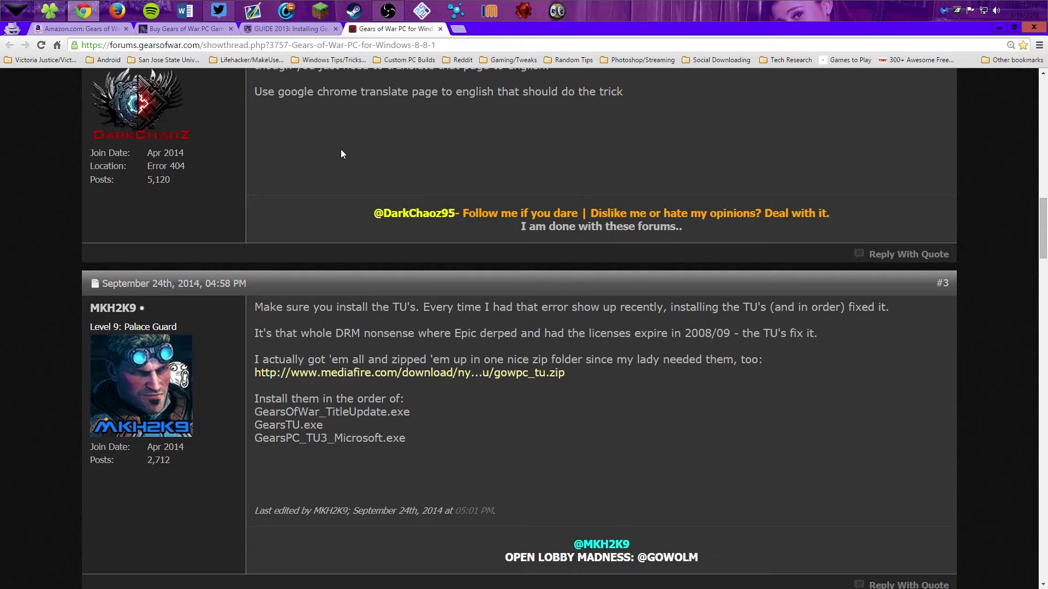
Browse via the Gaming Dragons tab to the Installing Gears of War guide thread and scroll through it.
click(221, 29)
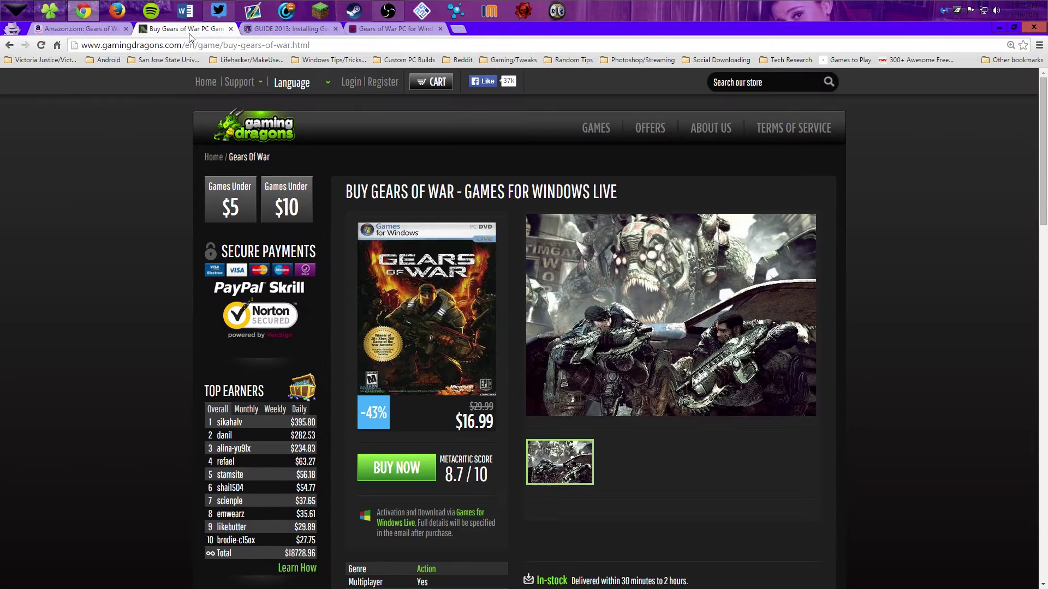
click(301, 29)
scroll(542, 316, down, 5)
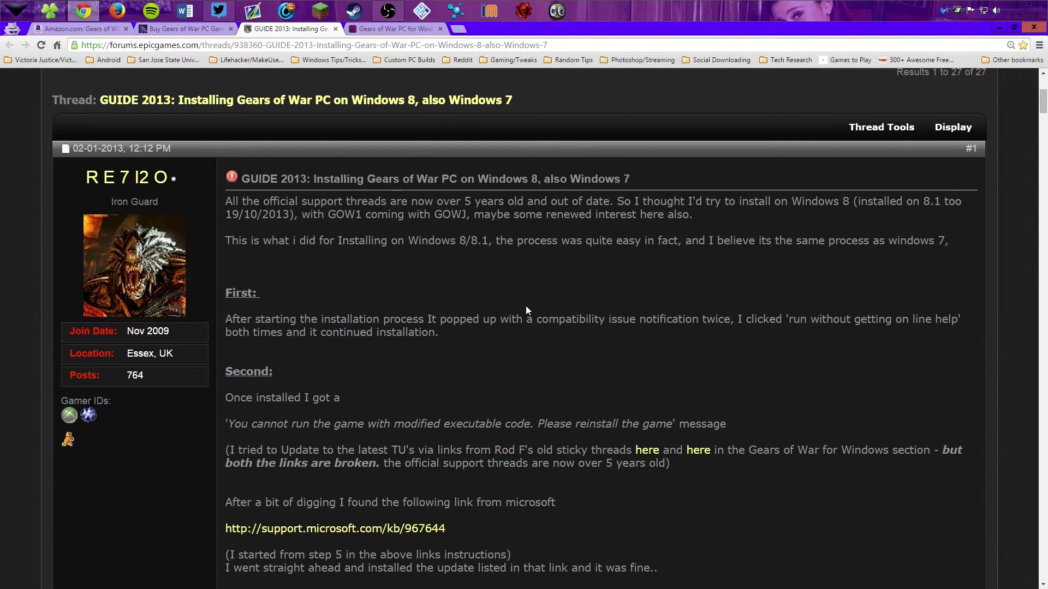
scroll(525, 305, down, 4)
scroll(323, 325, up, 4)
scroll(323, 325, down, 5)
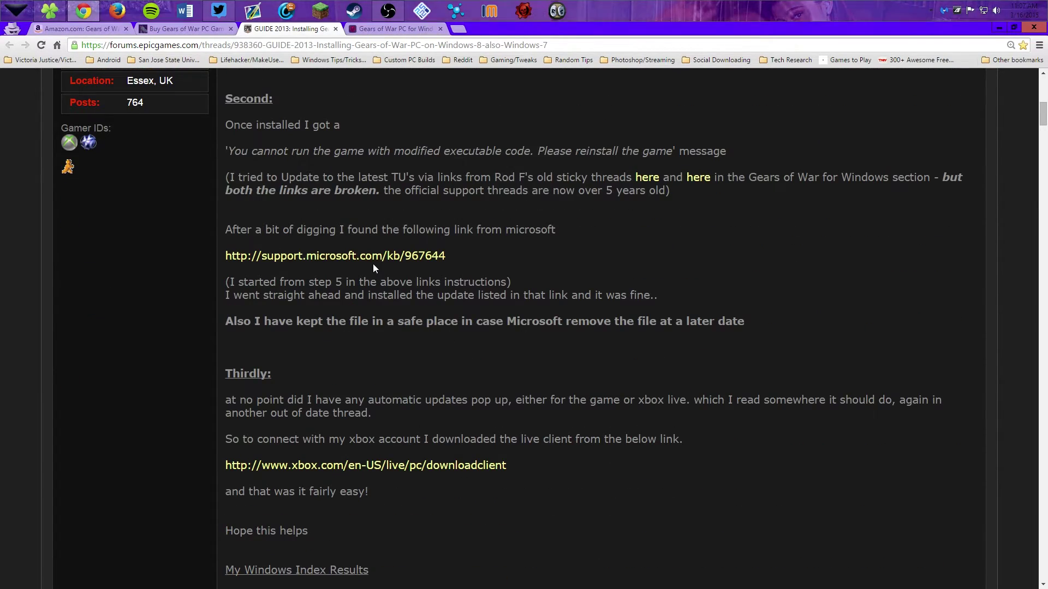
Open the dead Microsoft KB 967644 support link, close it, and return via the forum to Amazon's product page.
middle_click(402, 256)
click(367, 33)
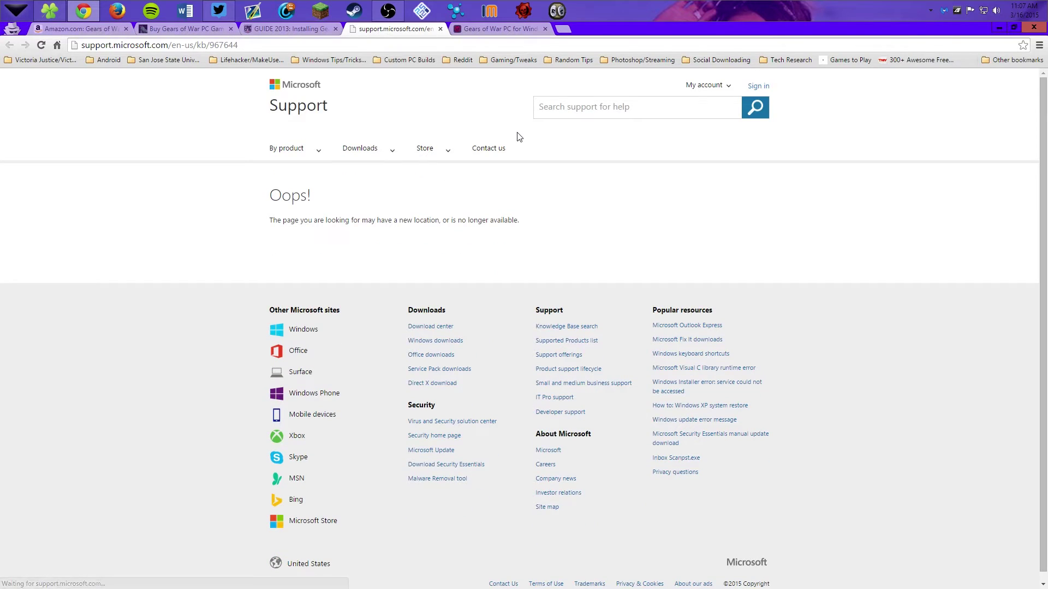
click(439, 29)
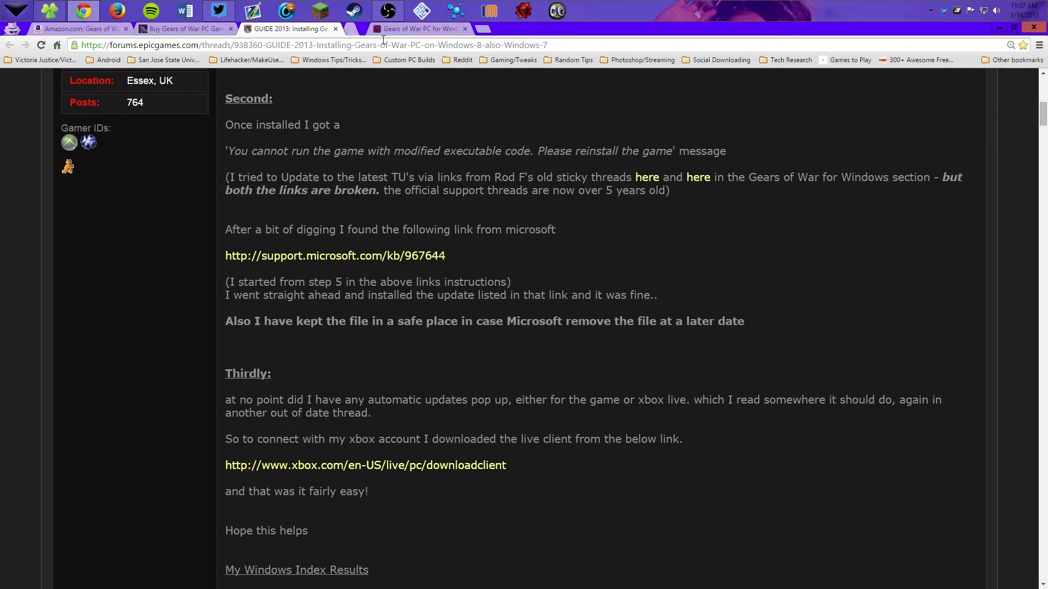
click(425, 29)
scroll(489, 273, up, 2)
scroll(382, 440, down, 1)
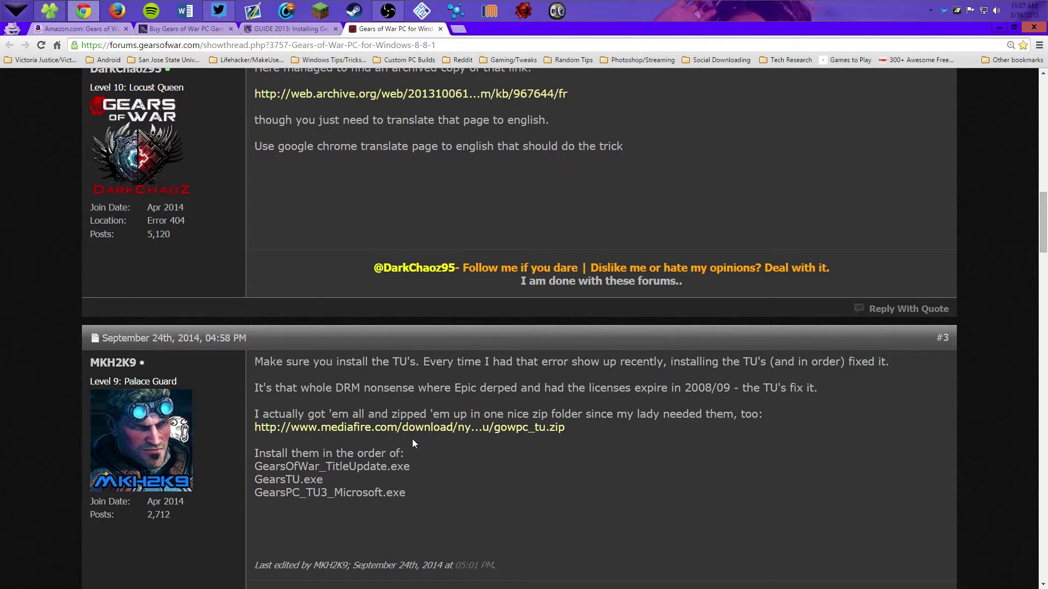
click(268, 27)
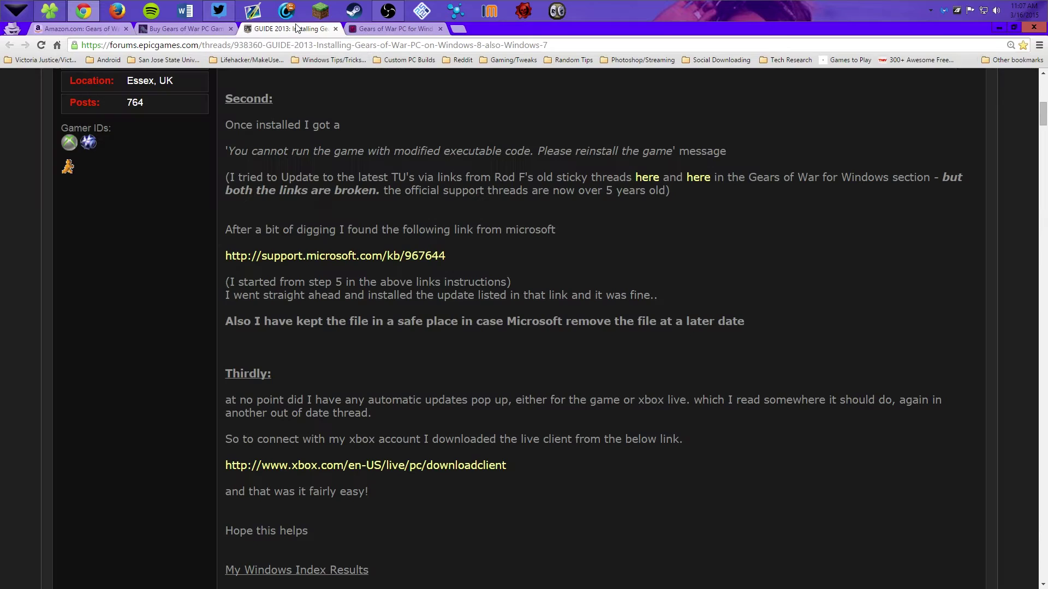
click(201, 27)
Bring File Explorer forward, centre it, and open the C: drive from My Computer in a new tab.
click(72, 26)
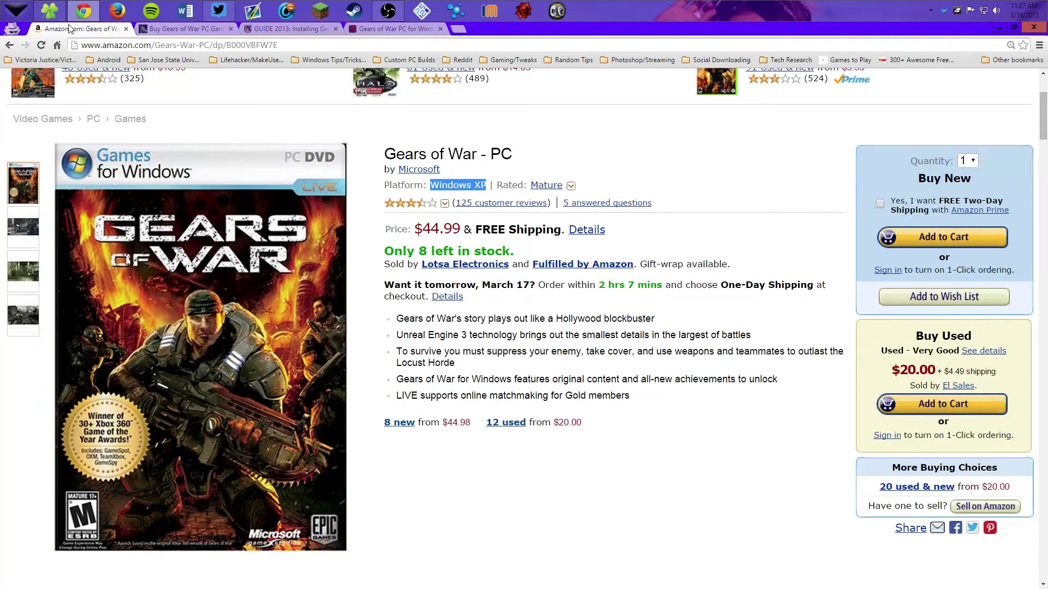
key(alt+Tab)
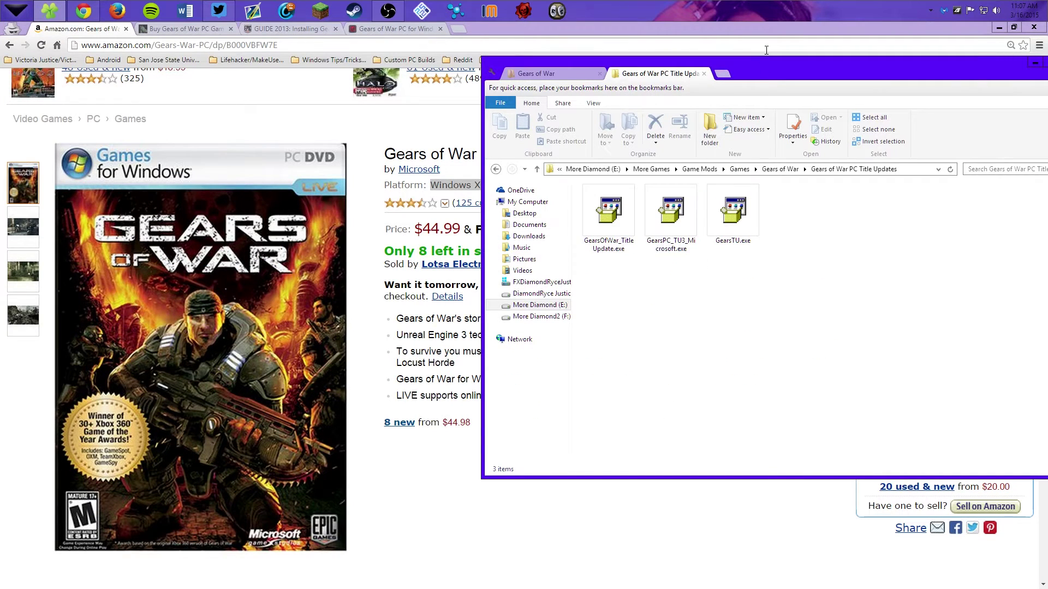
drag(755, 73, 521, 125)
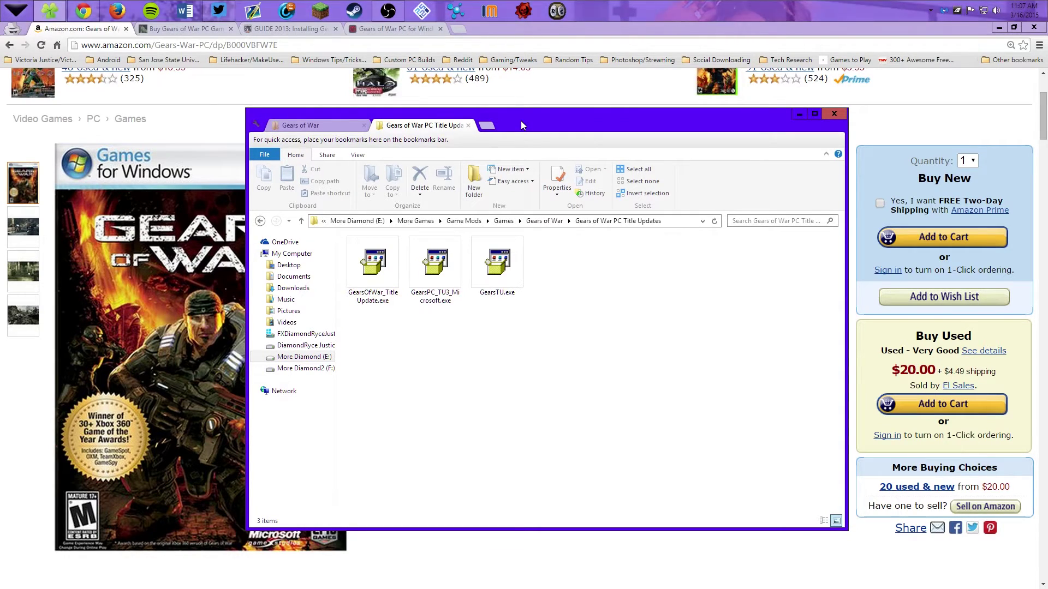
click(486, 125)
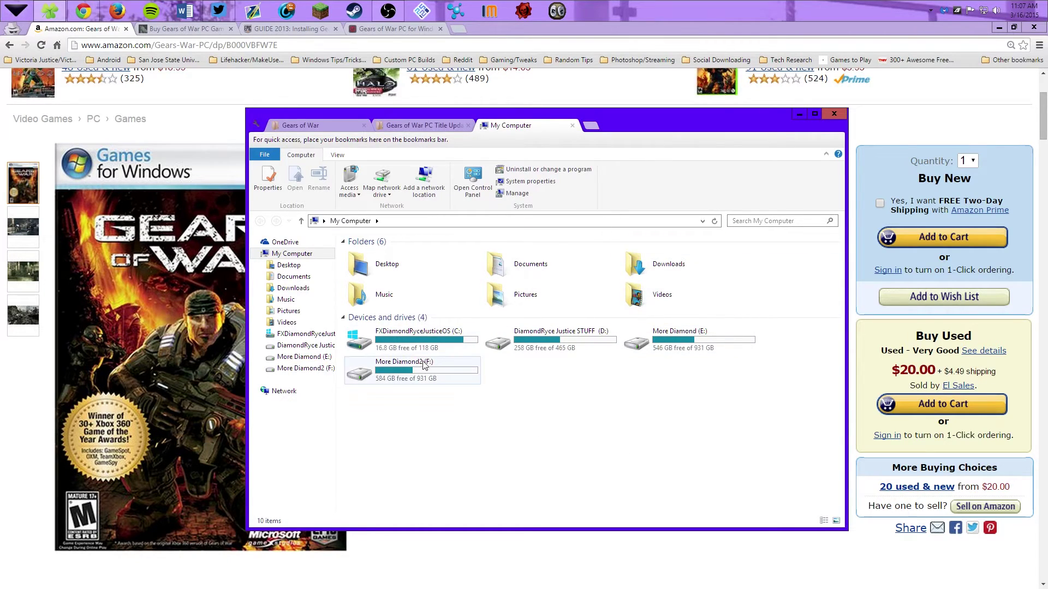
double_click(414, 336)
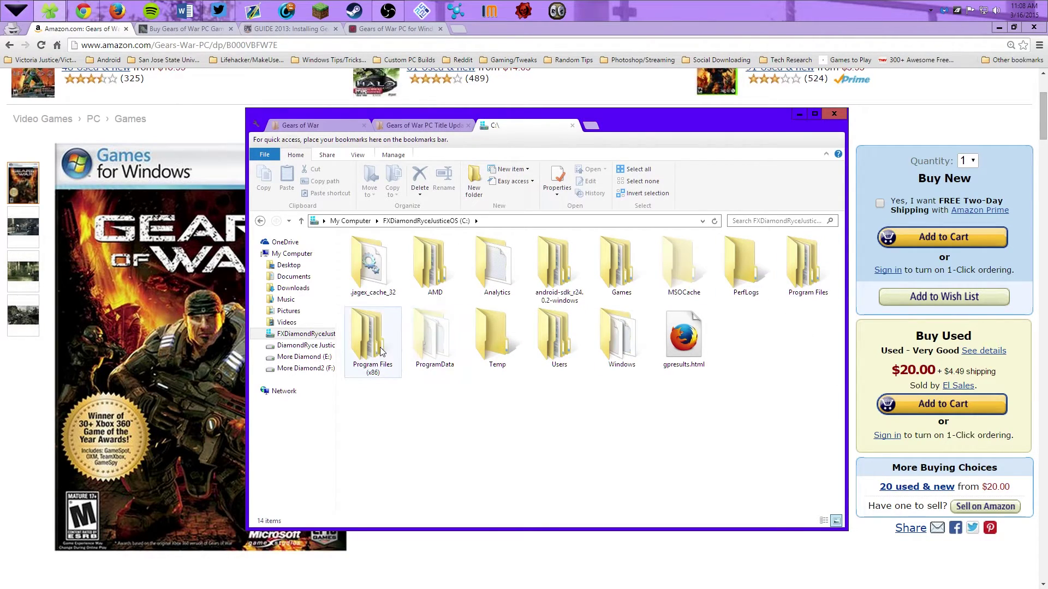
Peek into Program Files, go back, and open Program Files (x86) with its 100 items.
double_click(802, 261)
scroll(553, 347, down, 5)
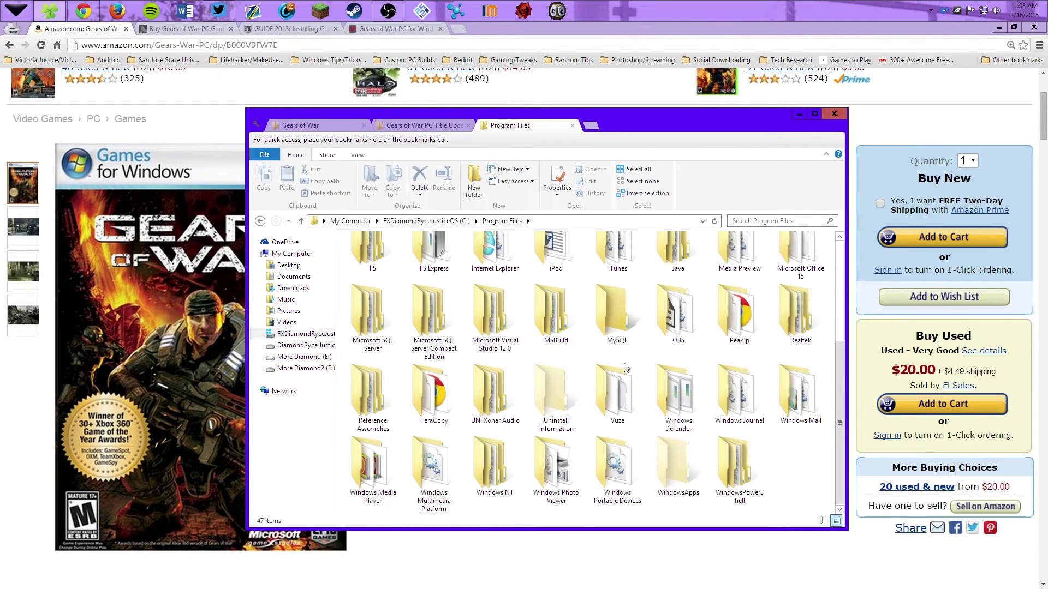
key(BackSpace)
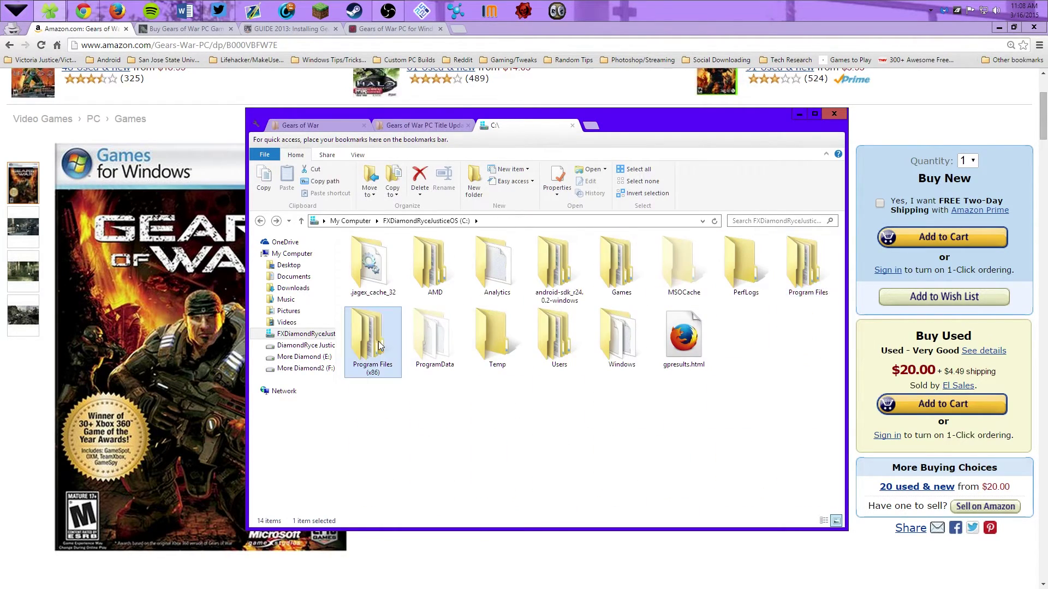
double_click(373, 333)
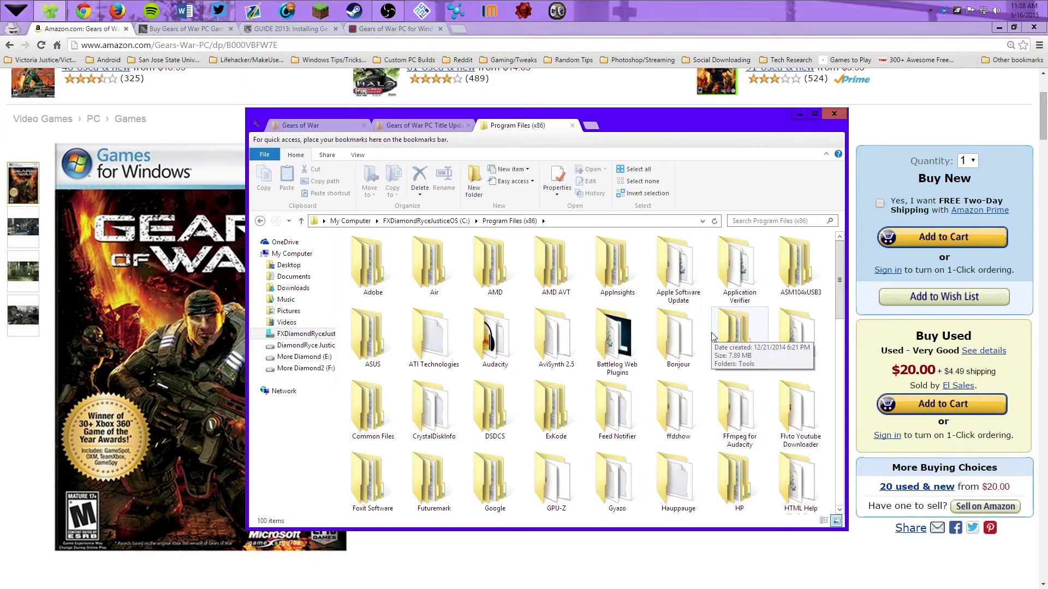
scroll(683, 384, down, 5)
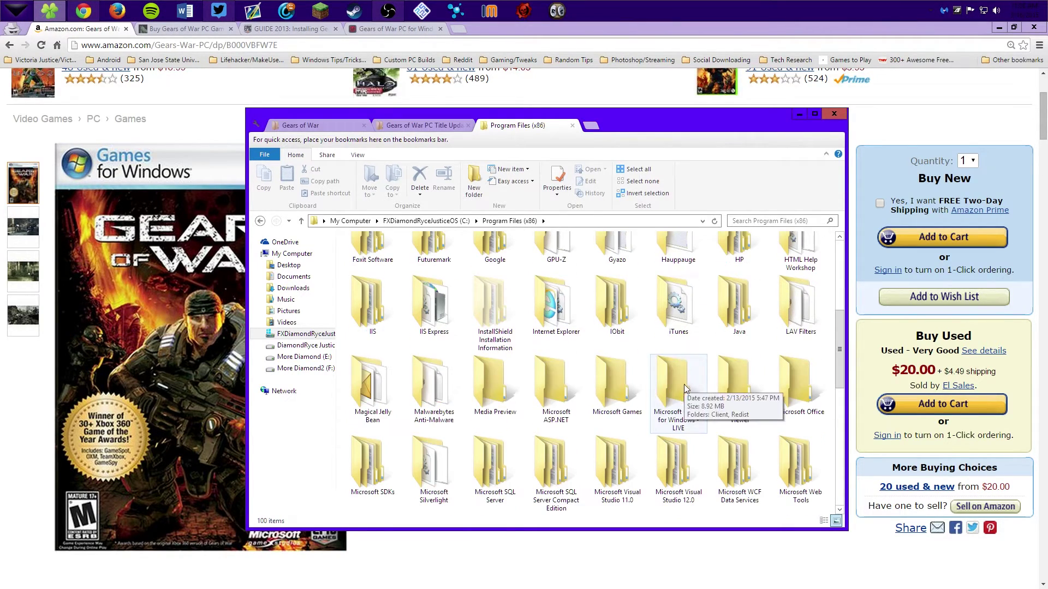
scroll(554, 385, up, 2)
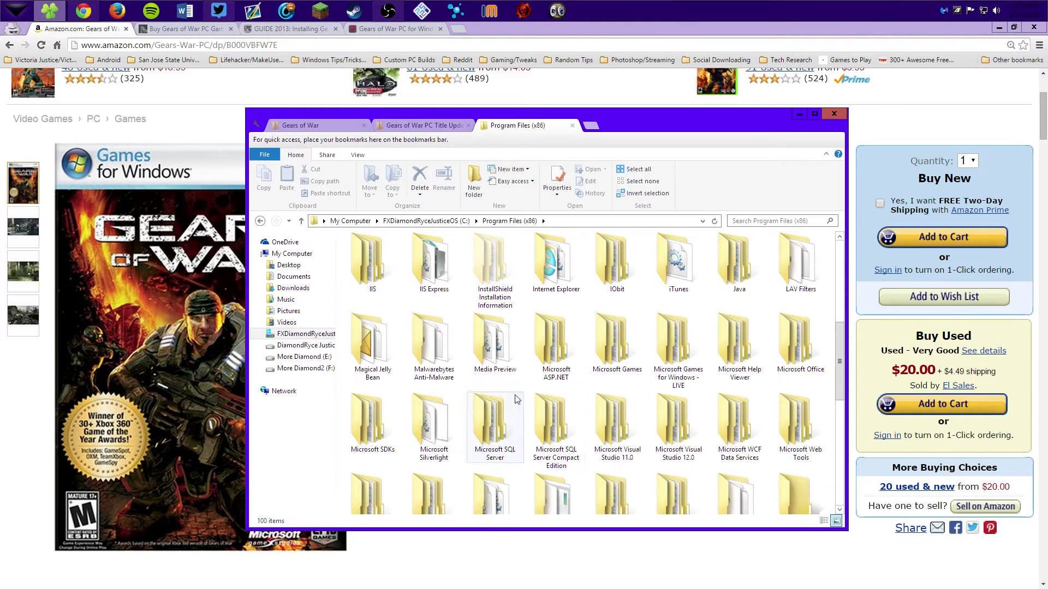
Open Microsoft Games > Gears of War > Binaries, then switch back to the Title Updates tab.
double_click(627, 343)
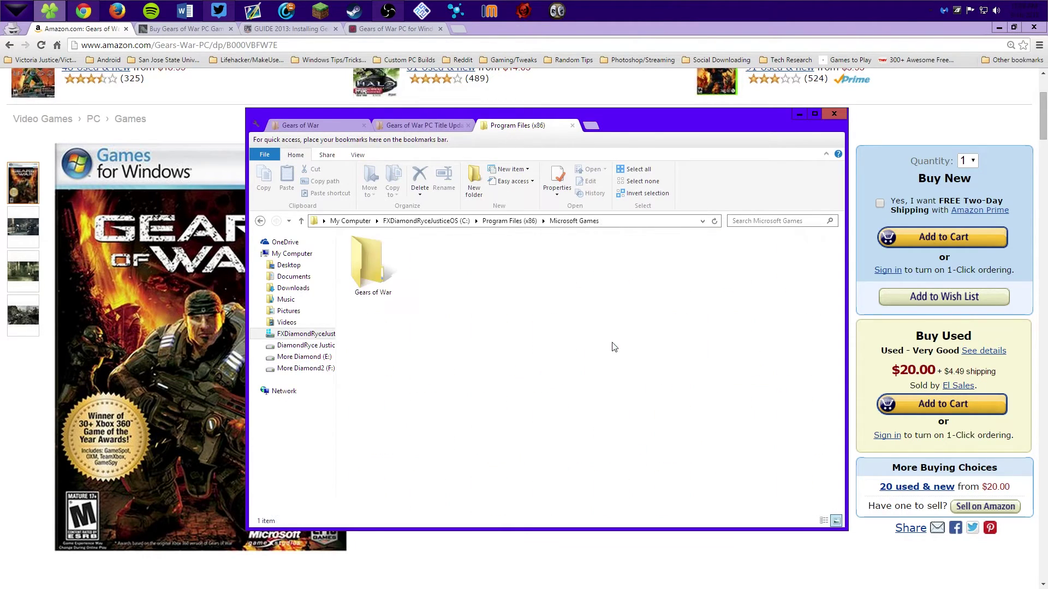
click(366, 271)
double_click(367, 271)
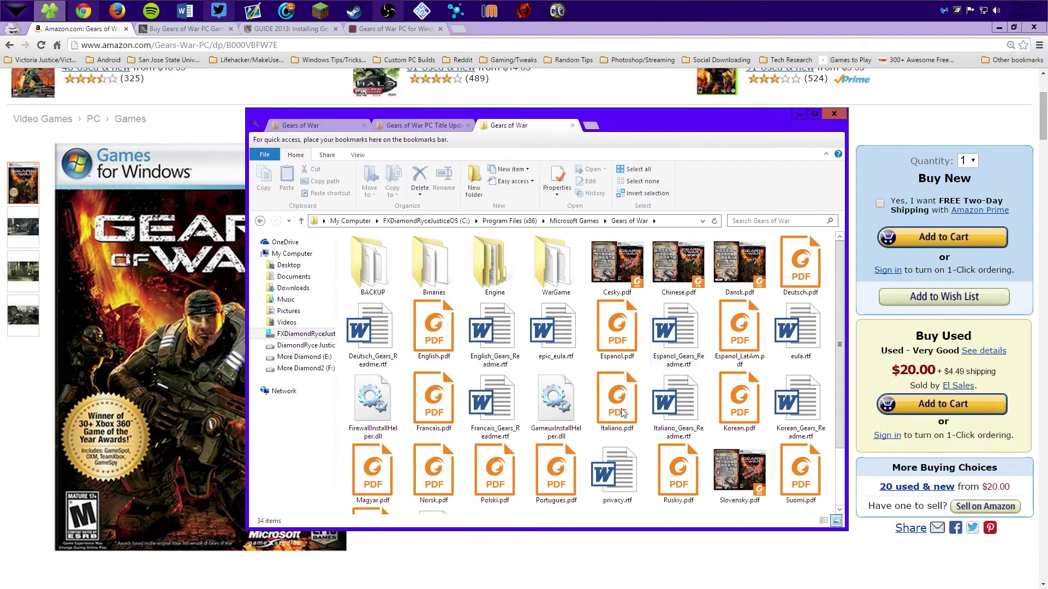
scroll(731, 404, up, 2)
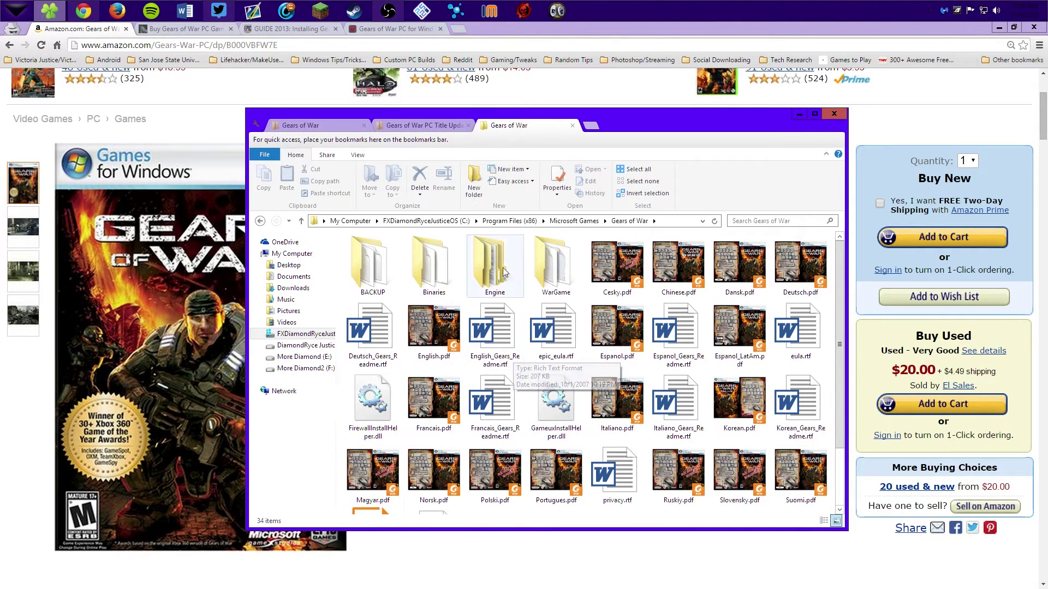
double_click(433, 267)
scroll(701, 402, down, 3)
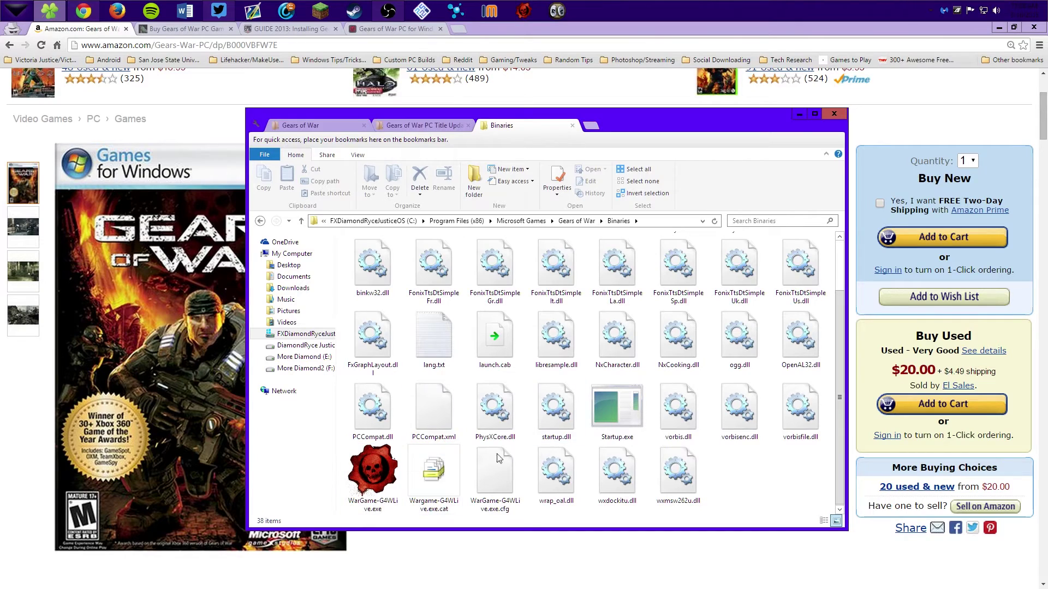
scroll(650, 425, up, 1)
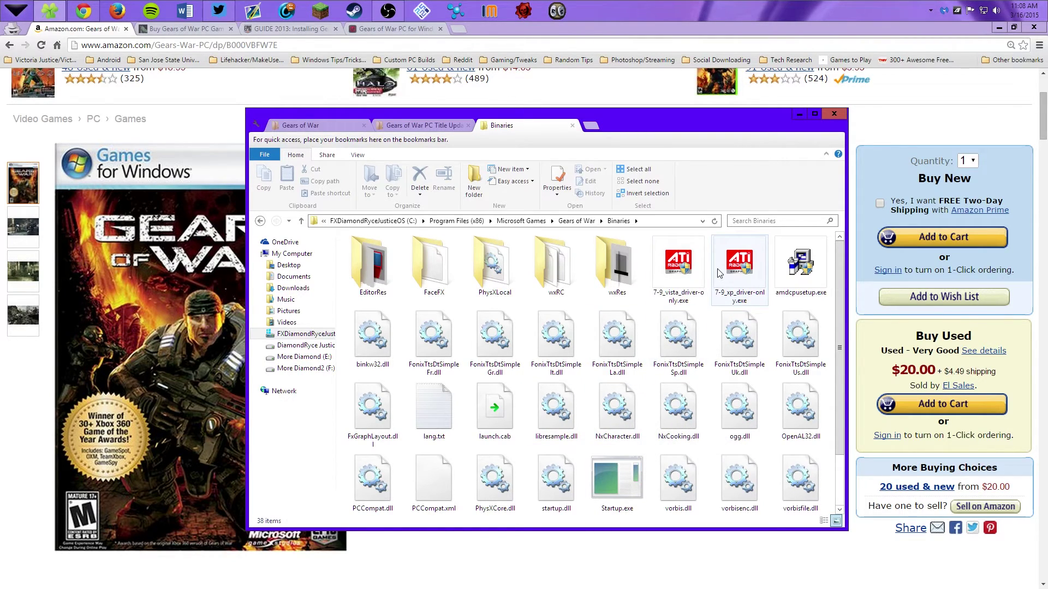
click(394, 125)
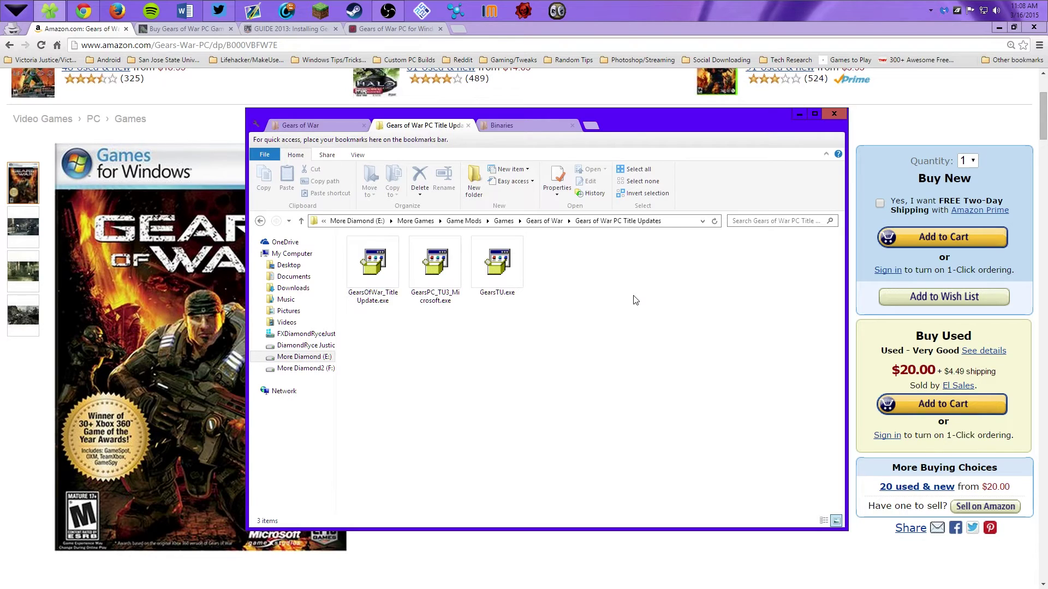
Return File Explorer to the Gears of War Binaries install folder listing its 38 items.
click(545, 125)
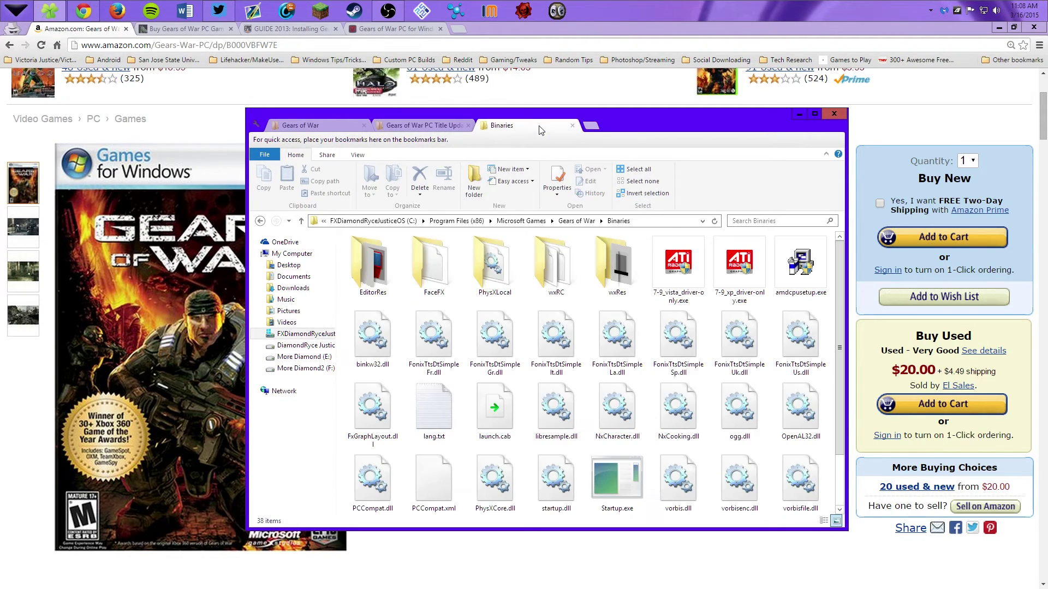